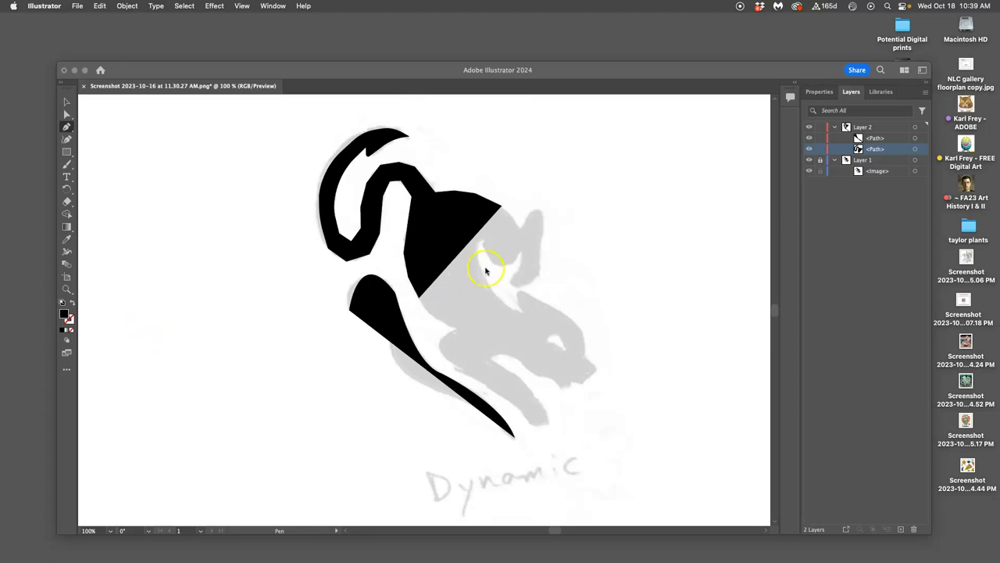
Delete both black traced shapes from Layer 2, along with the stray pen path.
left_click(354, 251)
left_click(66, 103)
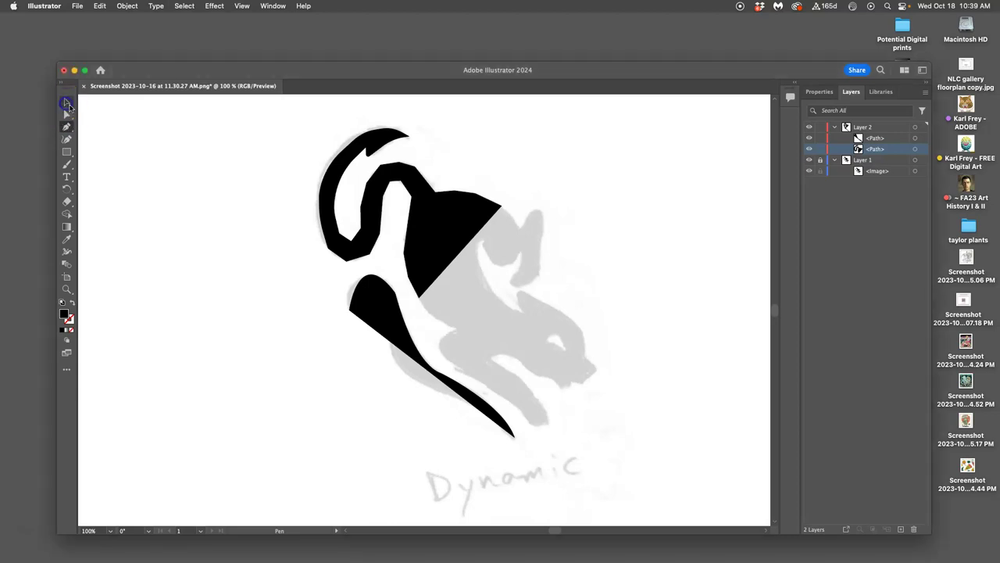
left_click(451, 217)
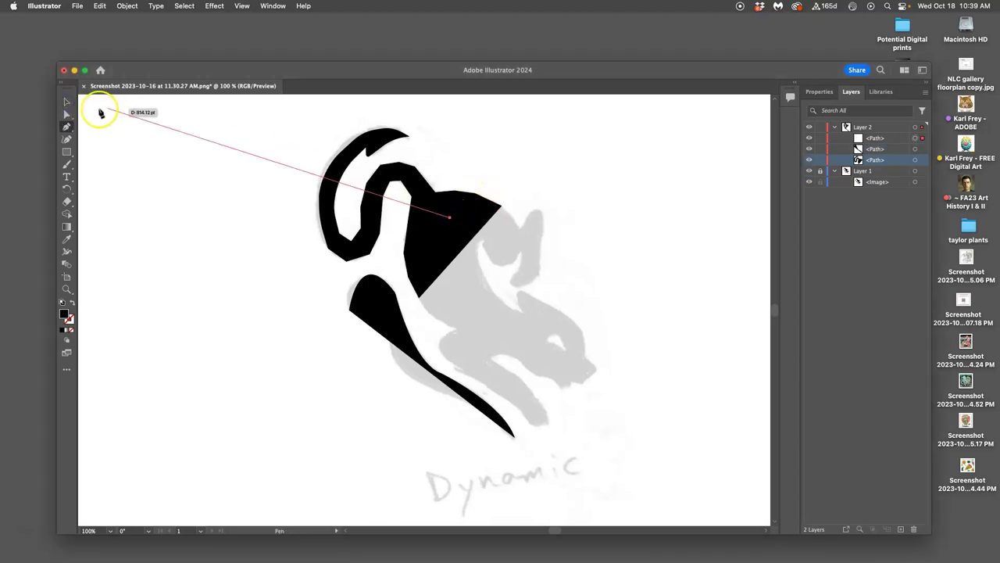
left_click(68, 103)
key("Delete")
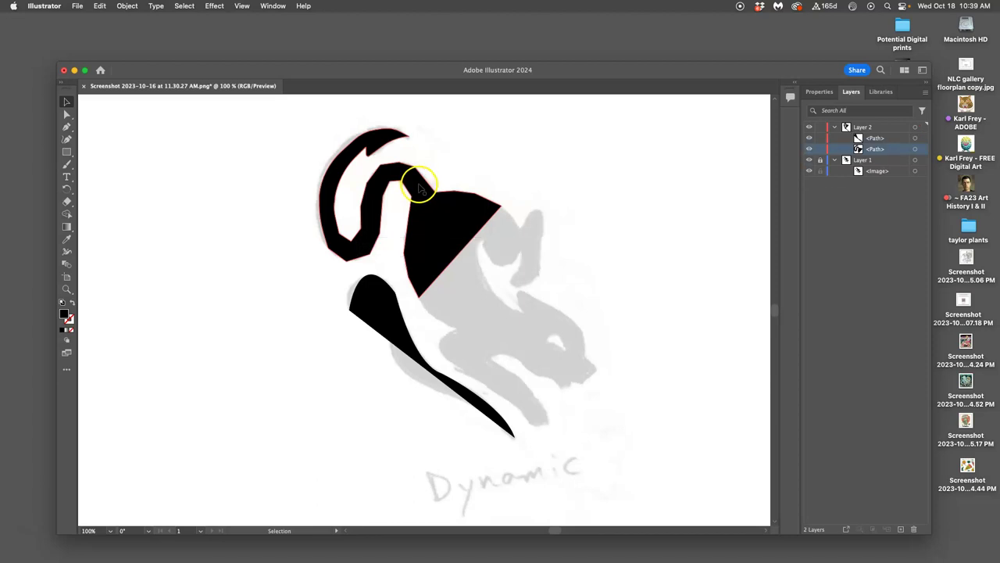
left_click(434, 203)
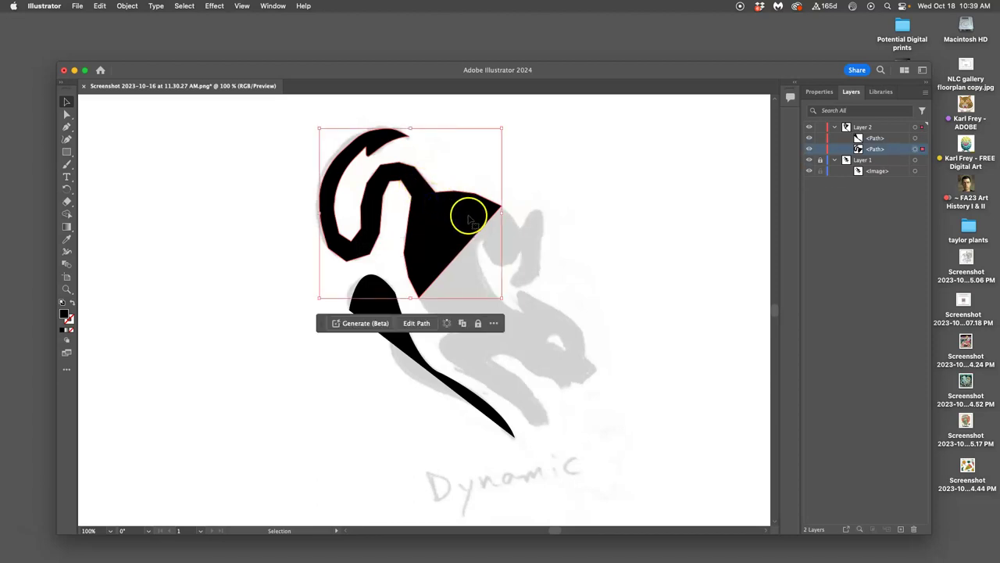
key("Delete")
left_click(388, 291)
key("Delete")
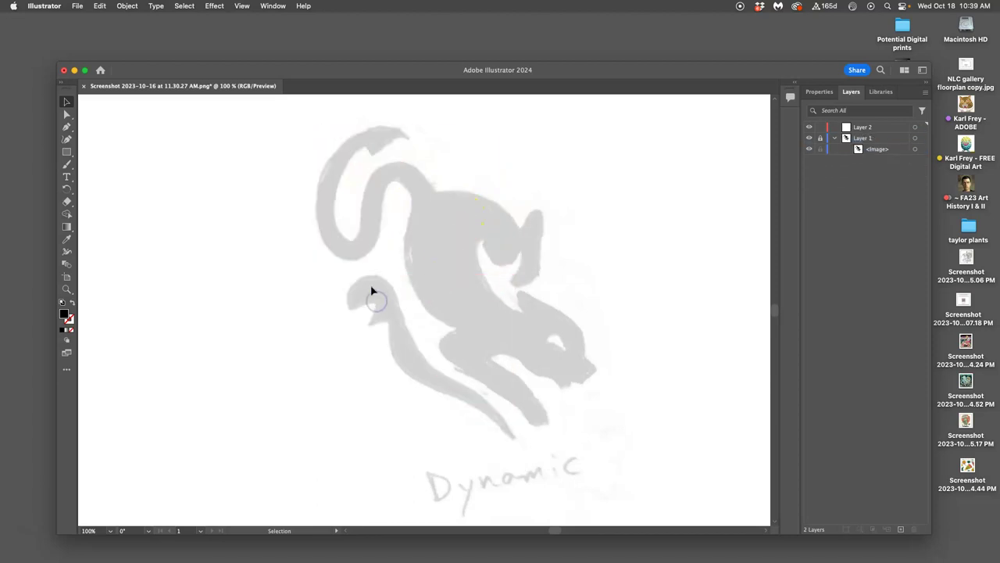
Start a Pen tool path at the tail's tip, curve it to the bottom of the tail's curl, and make that anchor a corner.
left_click(67, 127)
left_click(369, 138)
left_click(408, 138)
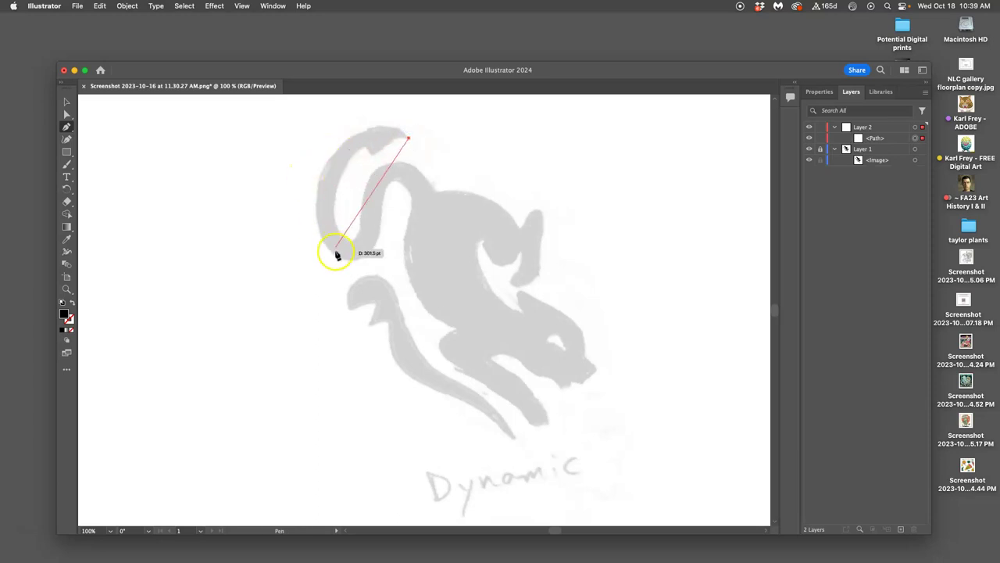
left_click_drag(336, 256, 320, 439)
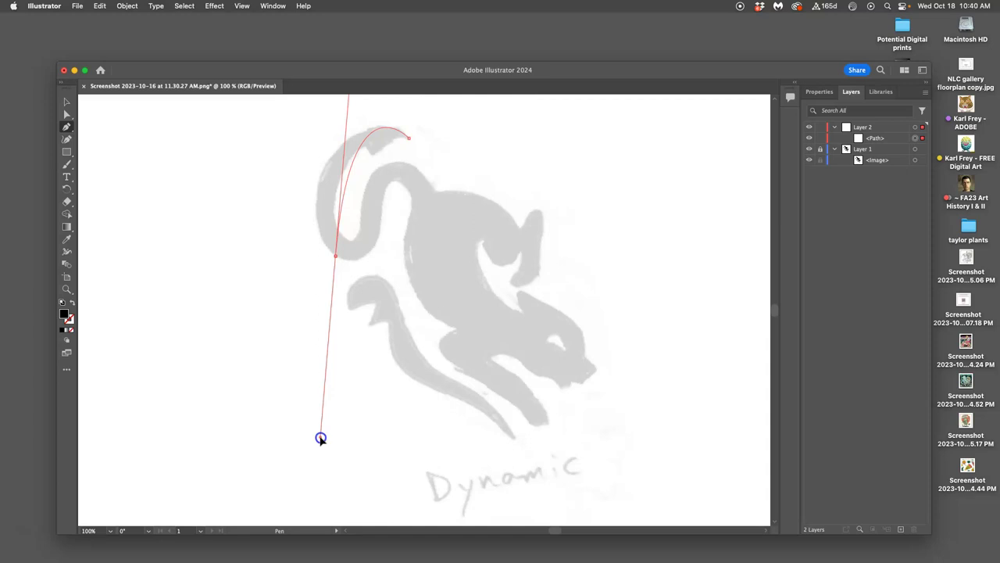
left_click_drag(320, 438, 320, 438)
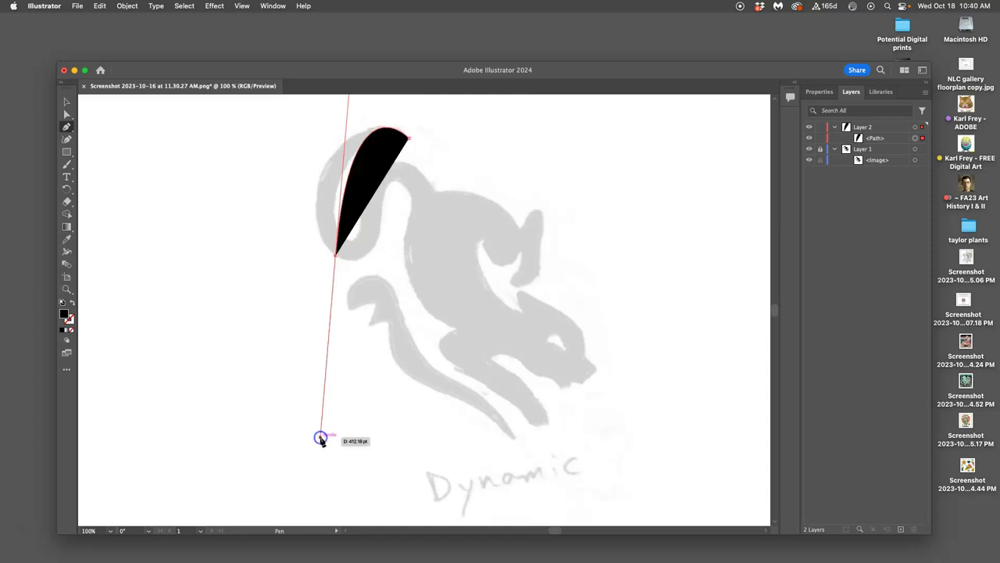
left_click(336, 257)
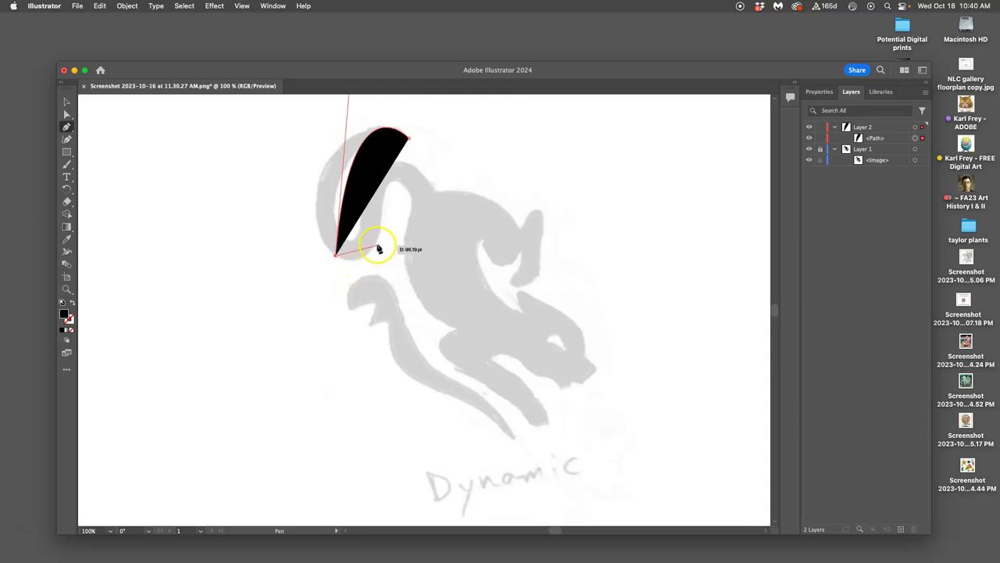
Trace the tail's underside and the belly down to the front leg, and set the path's fill to None.
left_click_drag(388, 190, 395, 155)
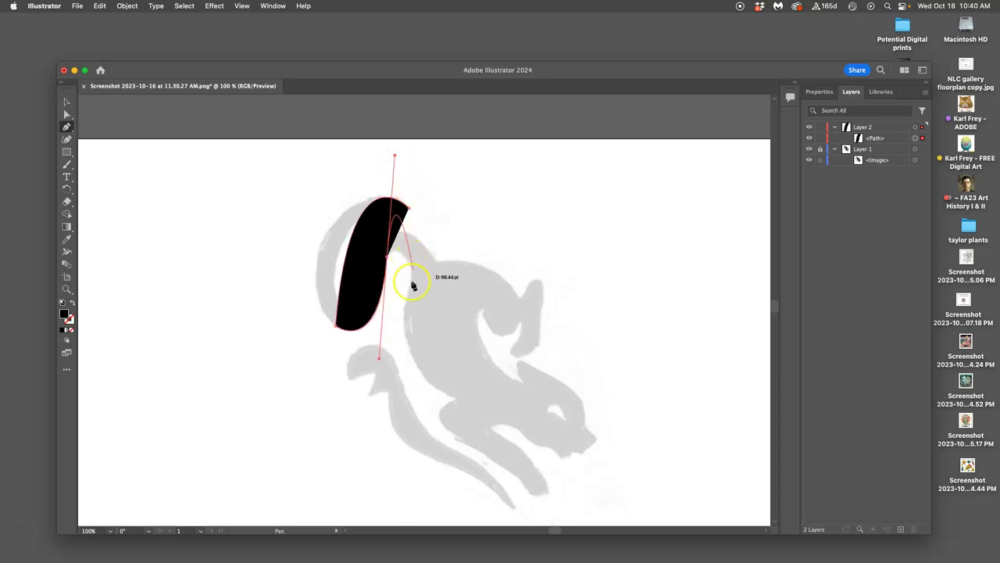
left_click_drag(413, 260, 528, 430)
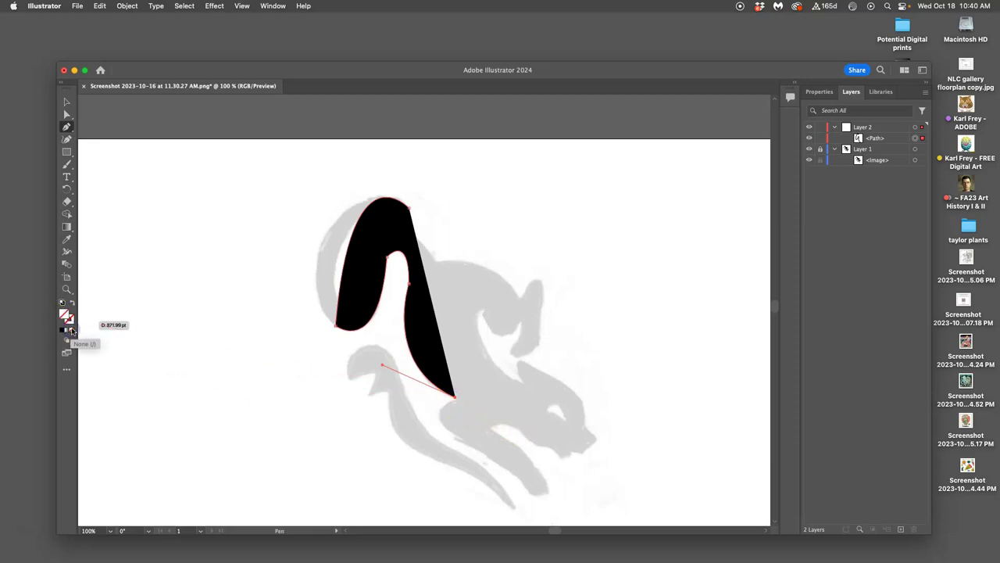
left_click(71, 329)
mouse_move(453, 401)
left_mouse_down()
mouse_move(438, 421)
mouse_move(440, 411)
left_mouse_up()
left_click(440, 409)
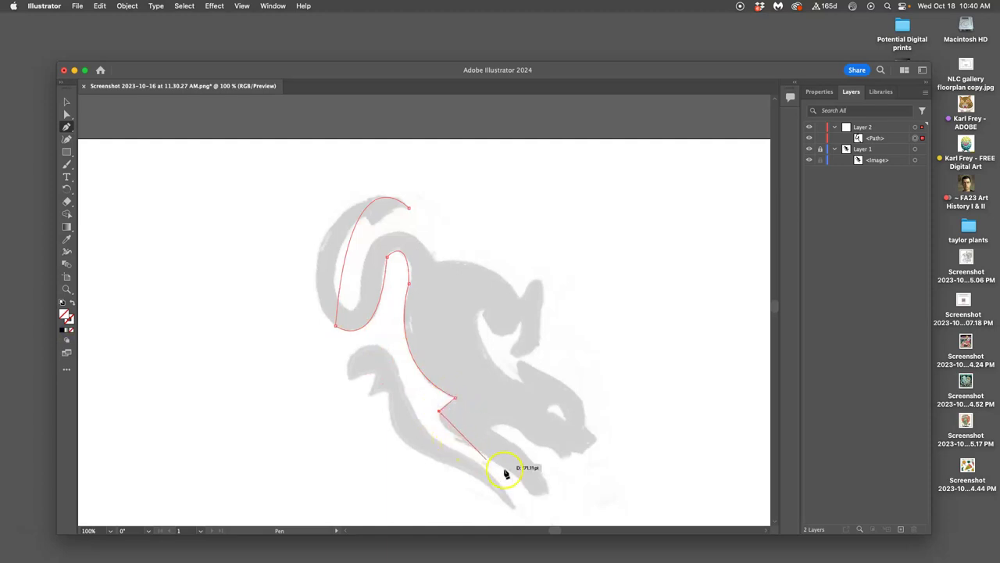
Trace the front leg with curved segments along its lower edge, around the paw and back up to the chest.
left_click(530, 494)
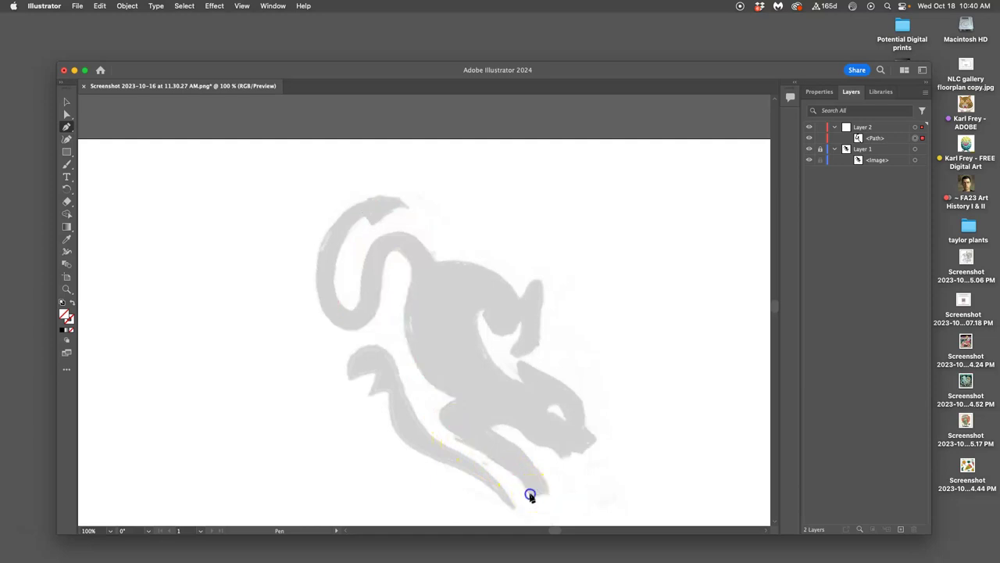
left_click_drag(533, 502, 550, 426)
left_click(550, 424)
left_click(548, 423)
left_click_drag(548, 424, 441, 330)
left_click(491, 358)
Continue the path with short curves along the throat from the front leg to the jaw.
left_click_drag(490, 359, 522, 365)
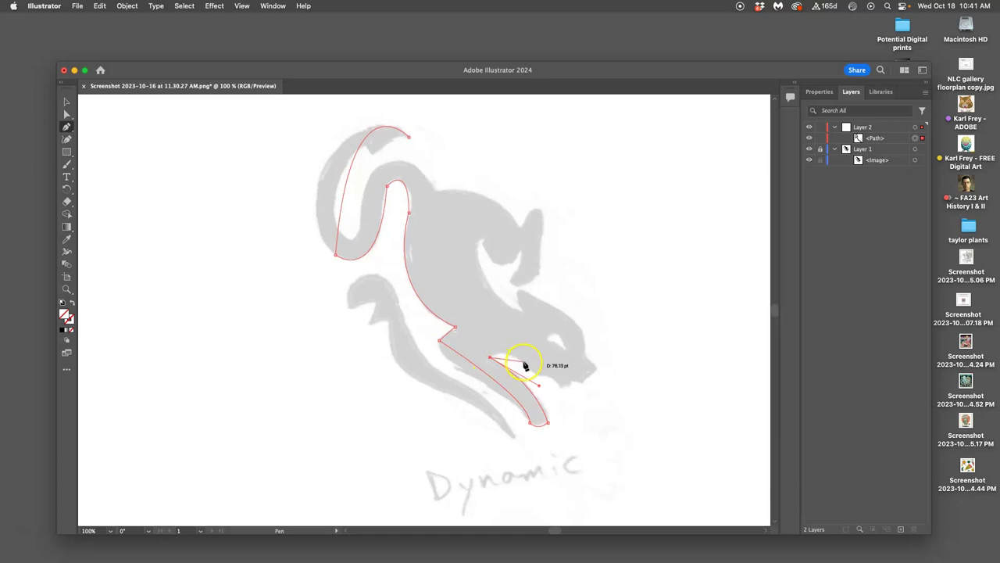
left_click(522, 363)
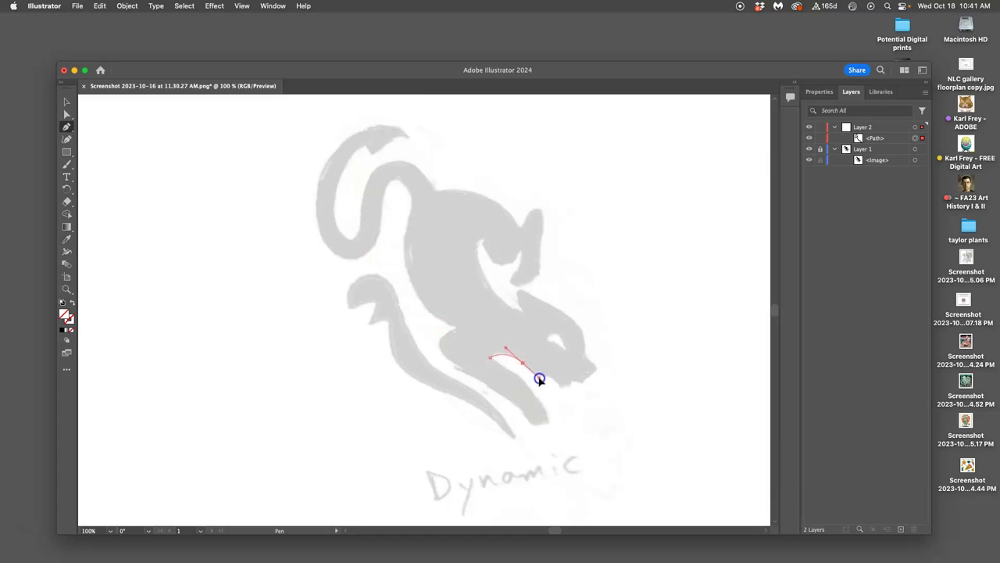
left_click(539, 379)
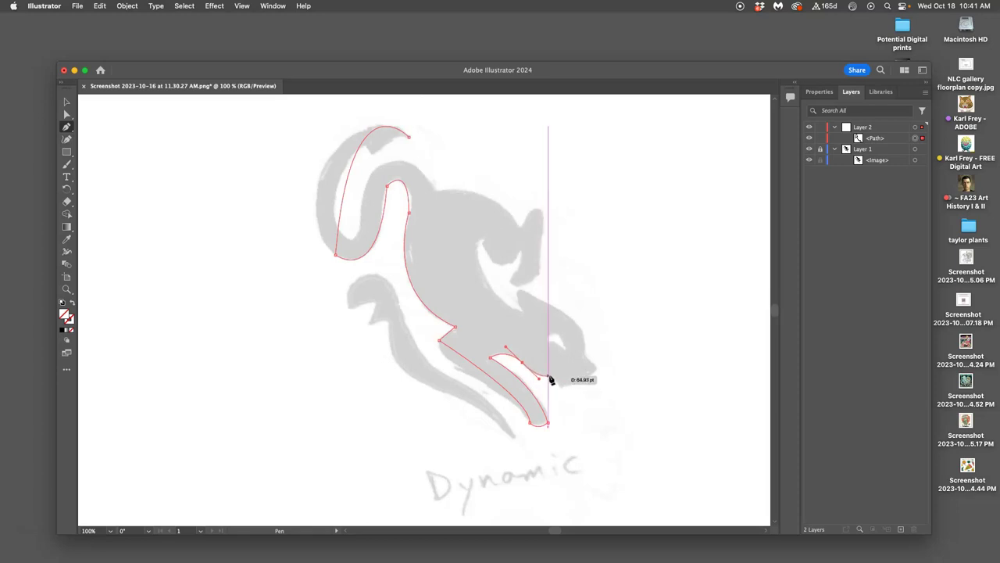
left_click(550, 379, "super")
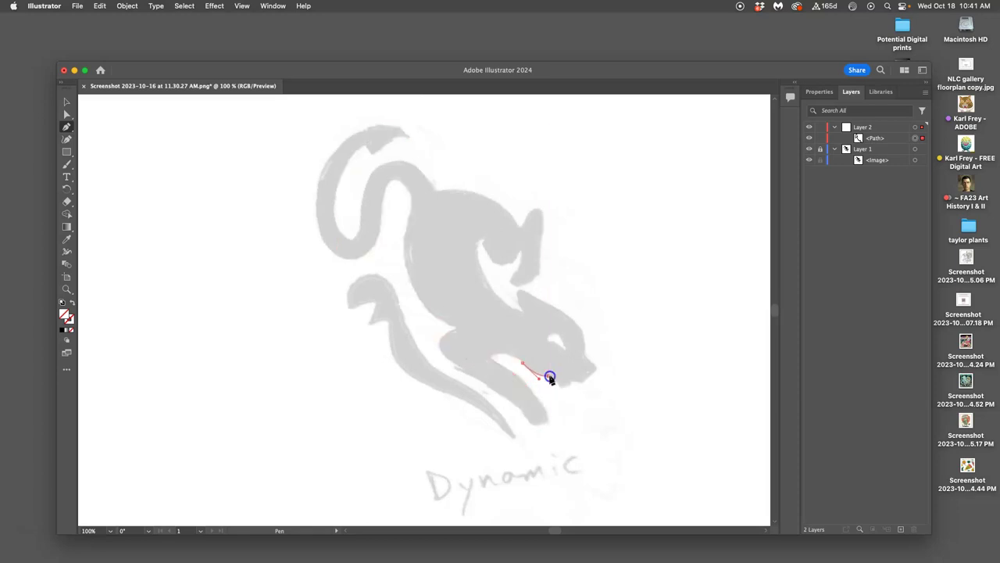
left_click(550, 378)
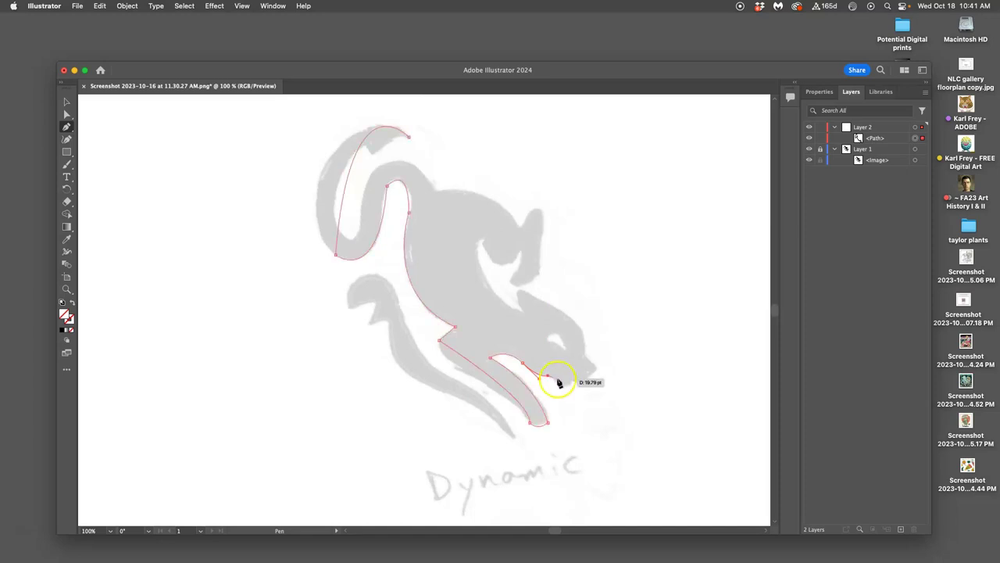
Trace the chin and the mouth notch with short segments, ending in a corner anchor at the nose tip.
left_click(561, 388, "super")
left_click(564, 395)
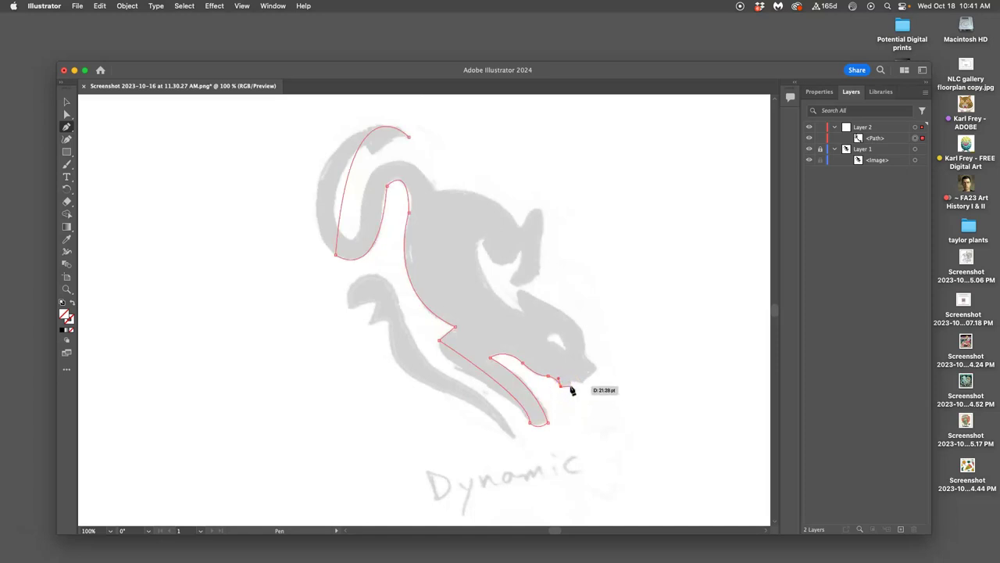
left_click(570, 385)
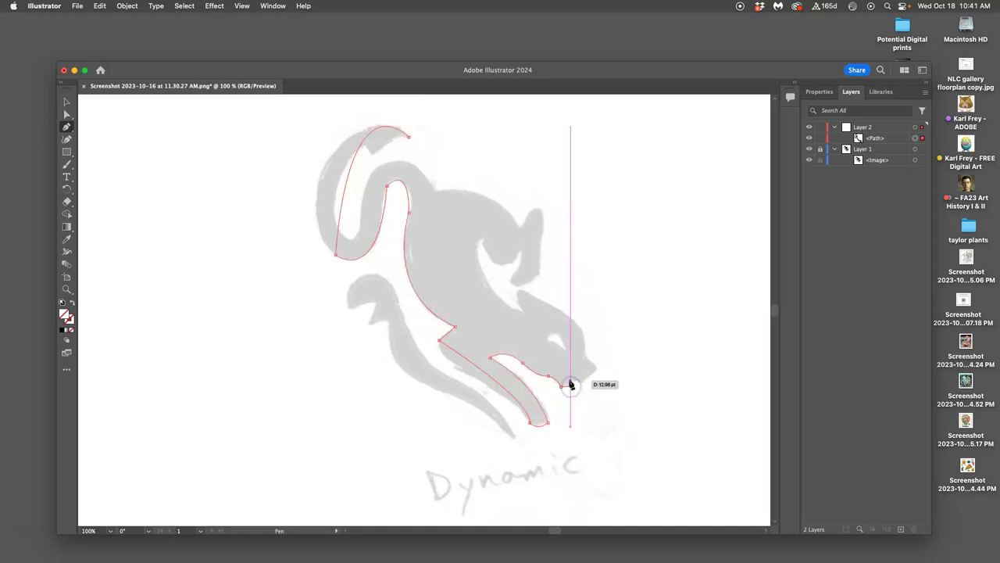
left_click(571, 382)
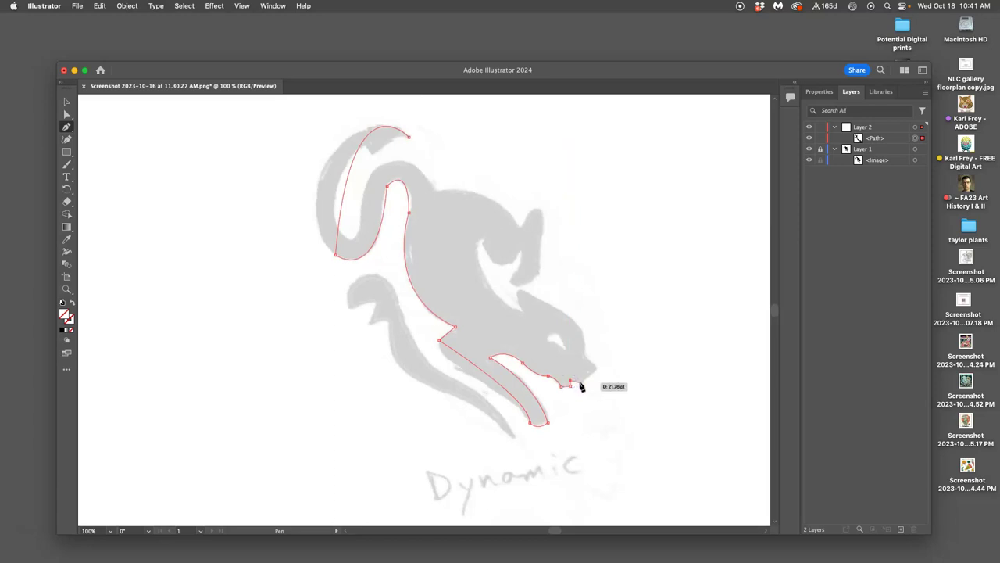
left_click(580, 383)
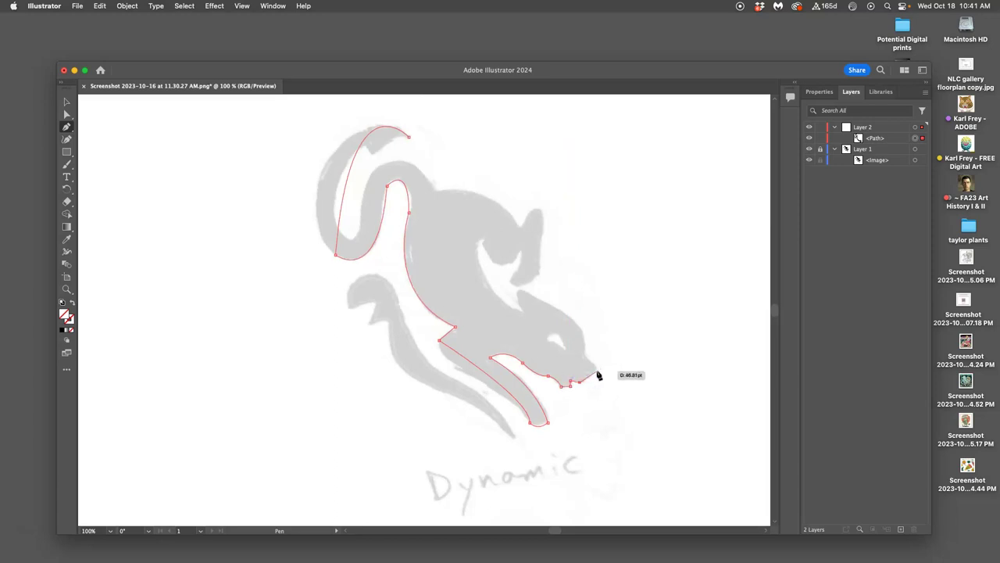
left_click(598, 374, "super")
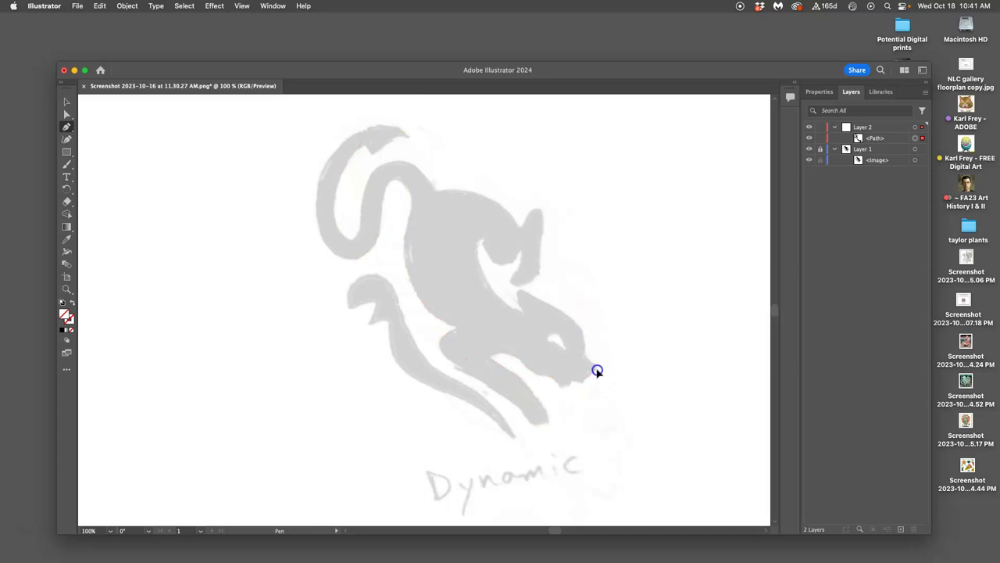
left_click(597, 368)
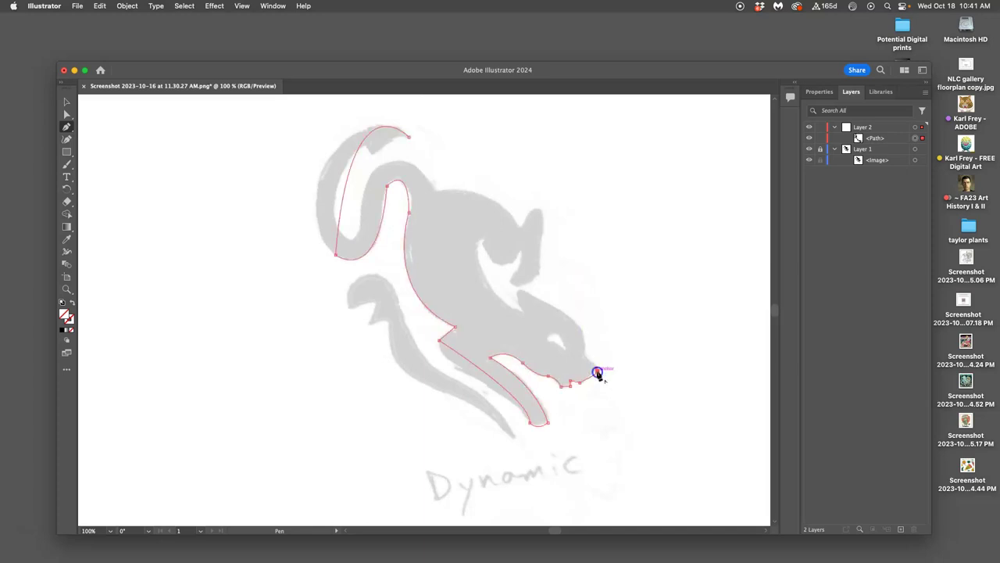
Trace the snout and forehead from the nose up to the tip of the ear.
left_click(587, 360, "super")
left_click(596, 368)
left_click(586, 357)
left_click_drag(585, 356, 578, 325)
left_click(582, 332, "super")
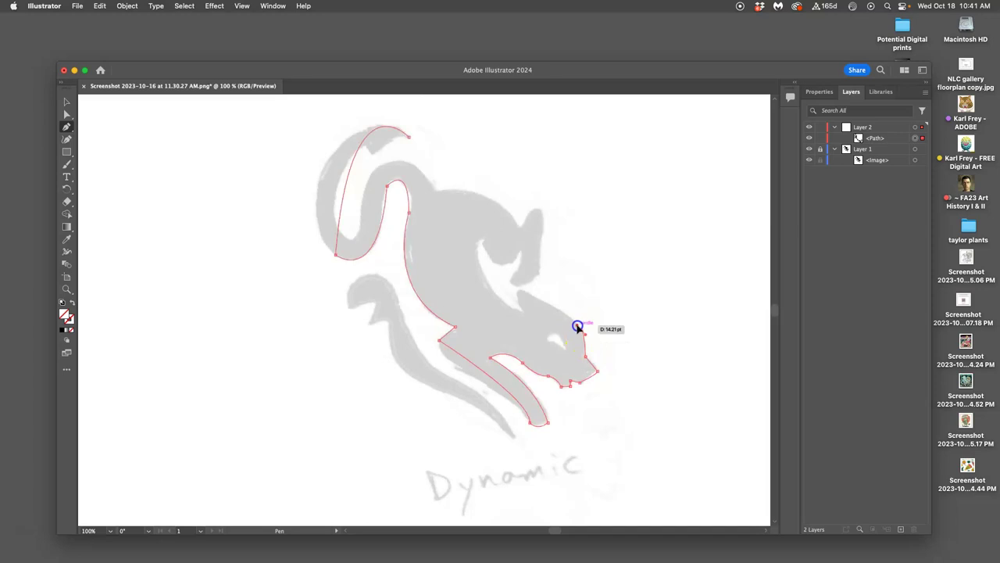
left_click_drag(534, 295, 516, 292)
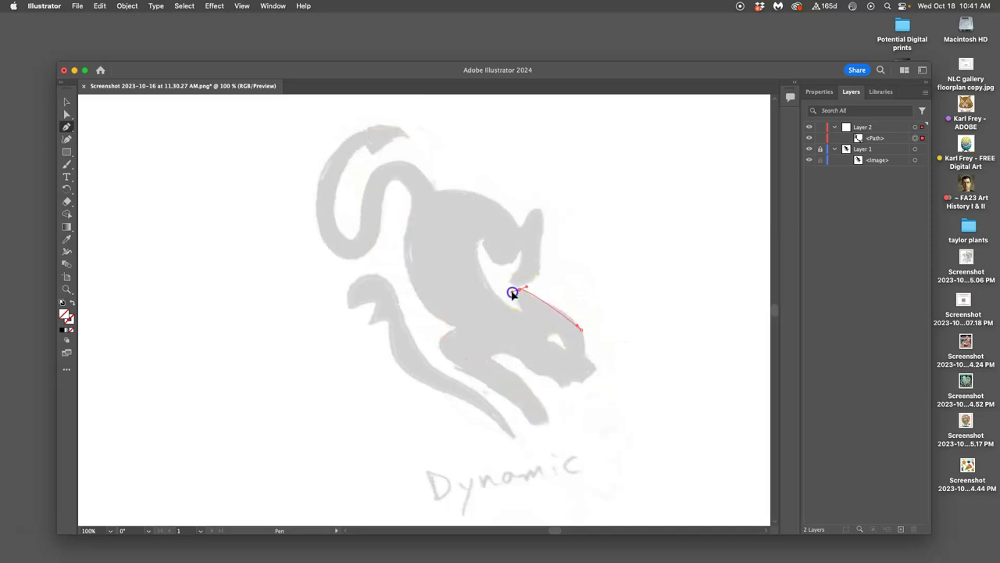
Trace the back edge of the ear and the curved white gap between the body and the hind leg.
mouse_move(492, 280)
left_mouse_down()
mouse_move(529, 324)
mouse_move(466, 271)
mouse_move(495, 213)
mouse_move(492, 179)
left_mouse_up()
left_click(519, 289)
left_click_drag(481, 239, 547, 209)
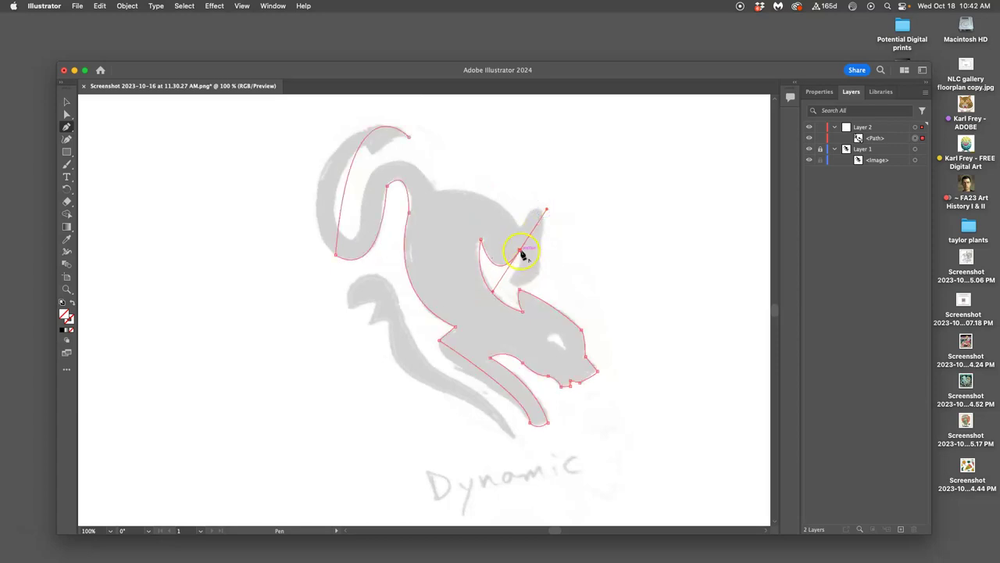
Trace the hind foot around its lower end and up over its top to the notch where it meets the back.
left_click_drag(522, 253, 537, 274)
left_click(510, 280)
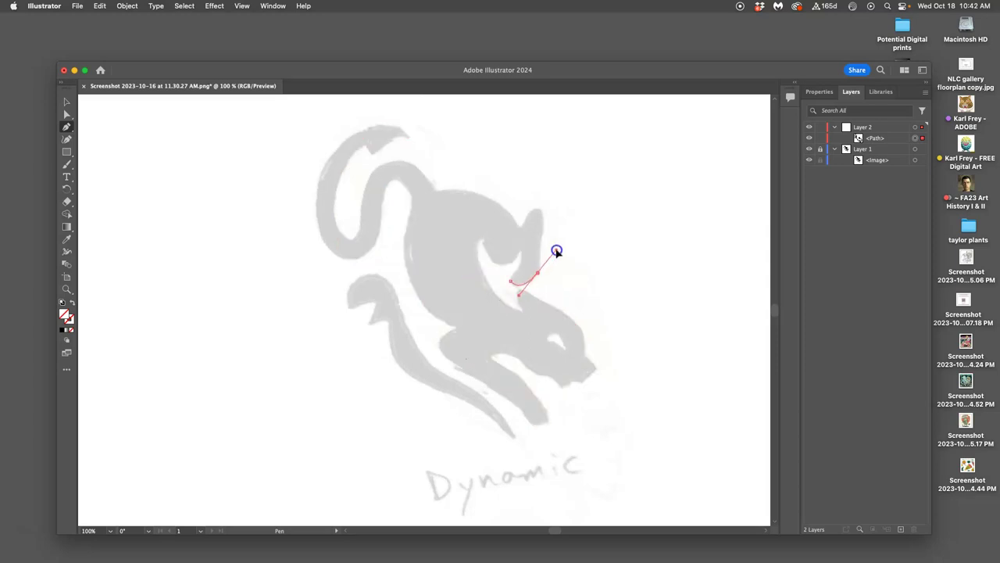
left_click_drag(557, 249, 542, 212)
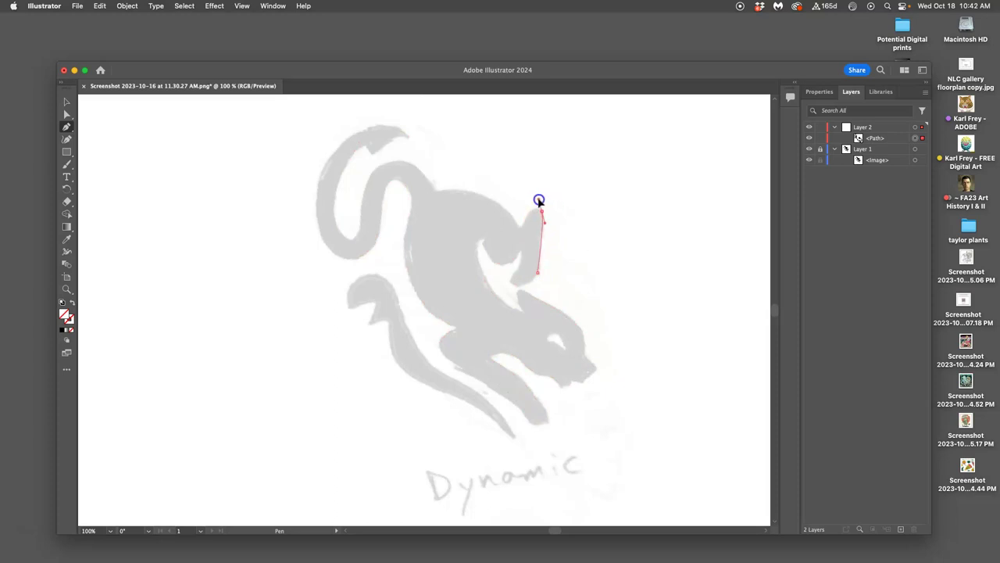
left_click(535, 203)
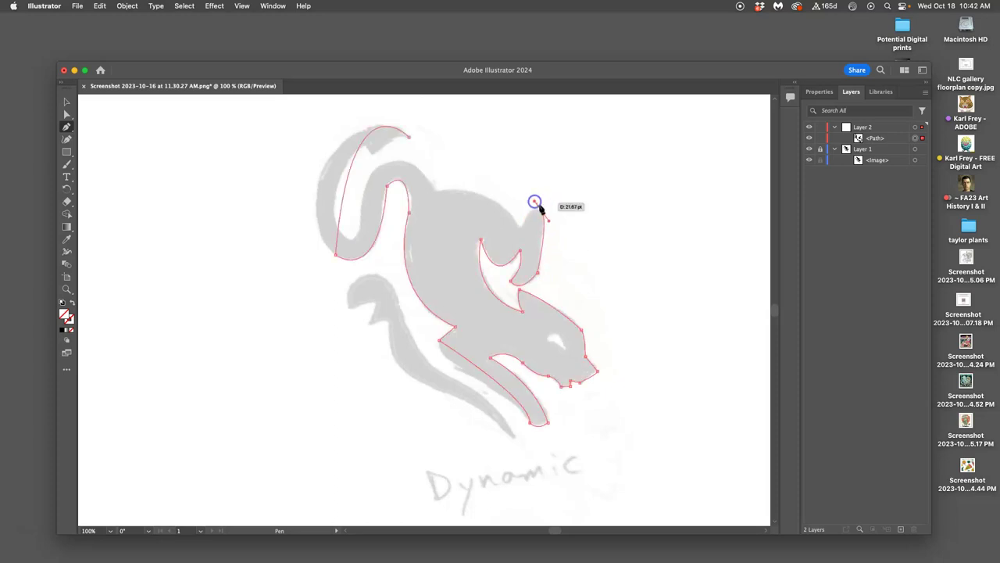
left_click_drag(537, 215, 500, 202)
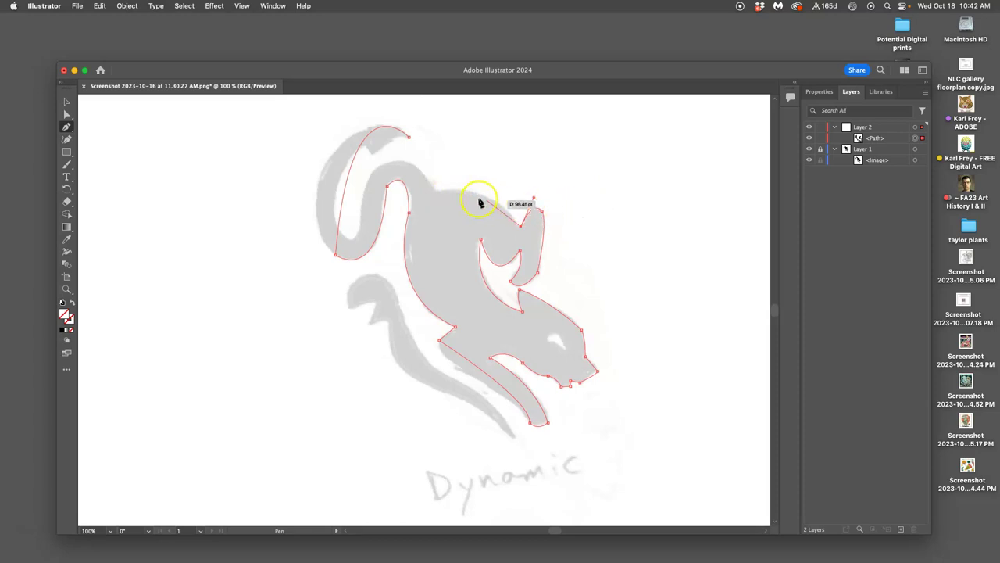
Trace the back to the tail's base, then the tail's upper edge down to the inside of its curl.
left_click(437, 194, "super")
left_click_drag(413, 198, 383, 207)
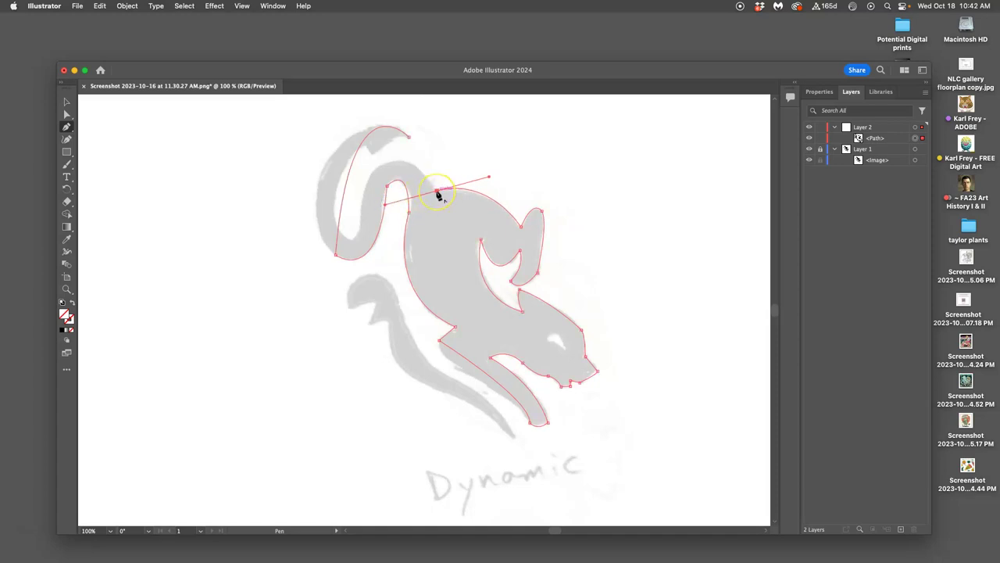
left_click_drag(432, 184, 339, 286)
left_click(363, 201)
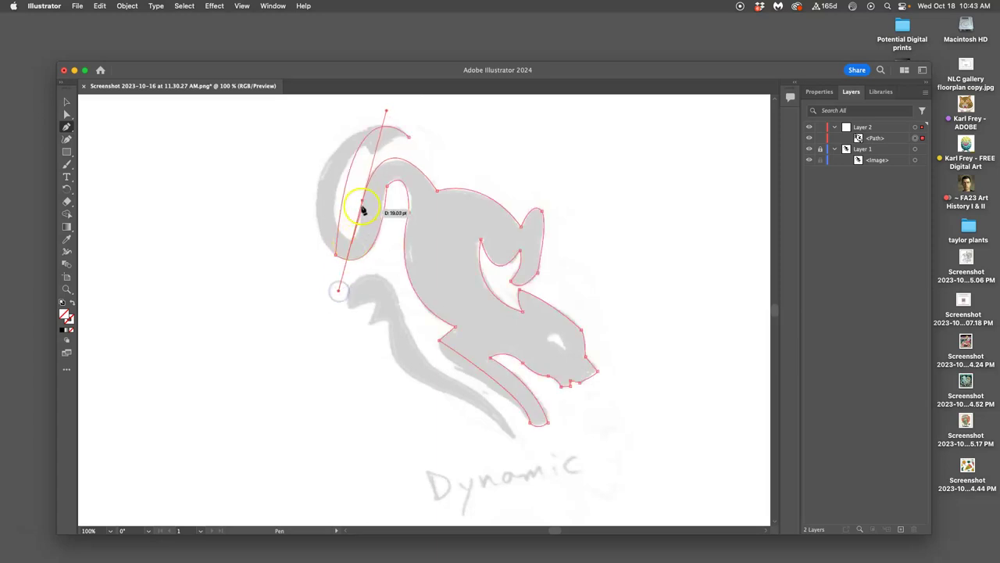
left_click(357, 243)
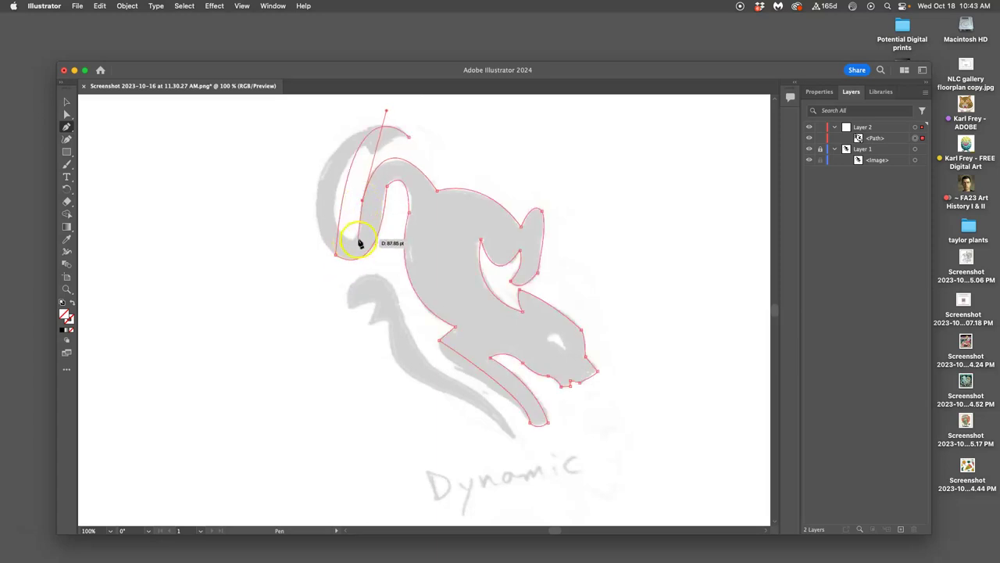
left_click_drag(360, 235, 359, 230)
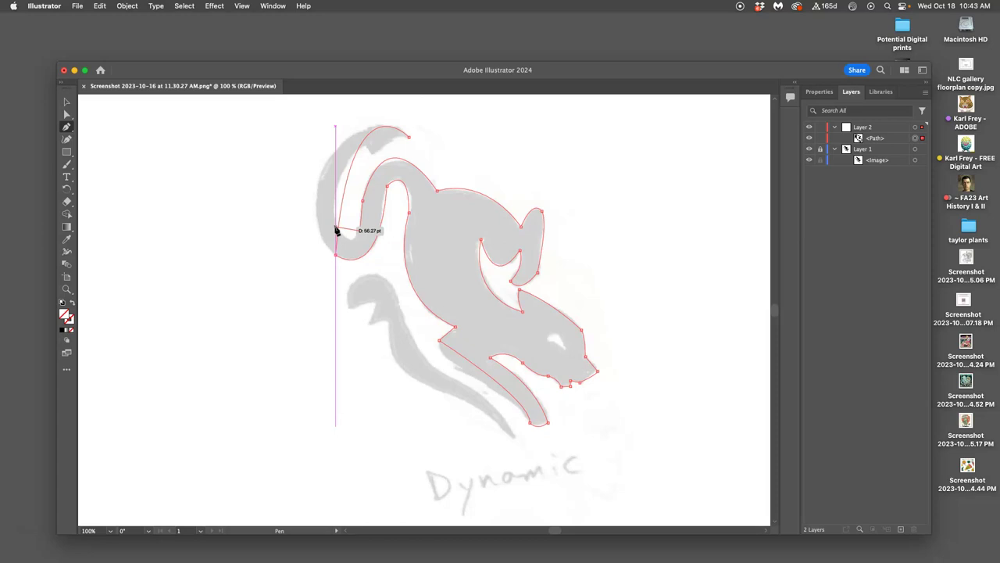
Trace the tail's inner edge up from the curl to the notch below the tip, and close the path at the tail's tip.
left_click_drag(336, 228, 319, 195)
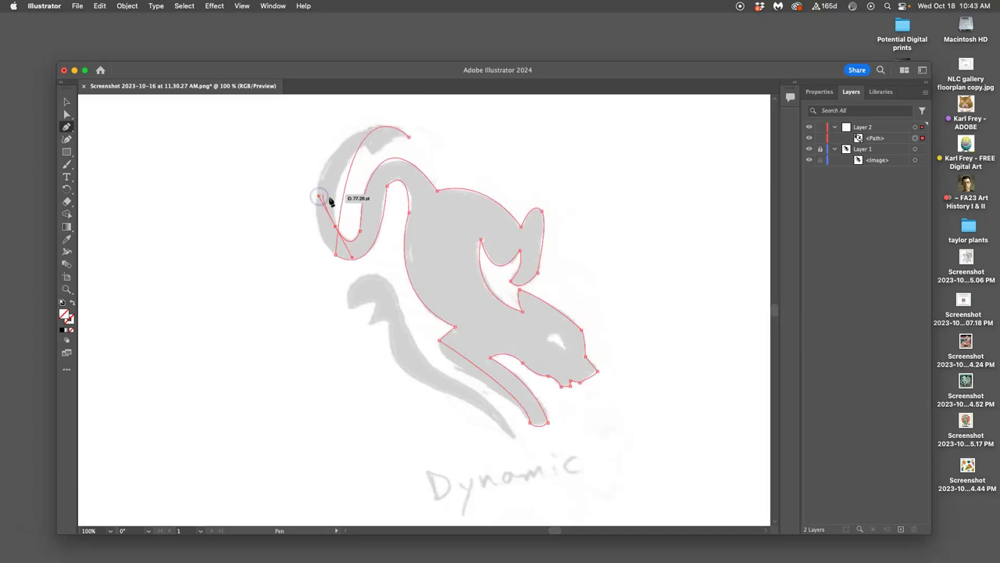
left_click(335, 226)
mouse_move(365, 145)
left_mouse_down()
mouse_move(398, 147)
mouse_move(411, 136)
mouse_move(406, 129)
mouse_move(371, 156)
left_mouse_up()
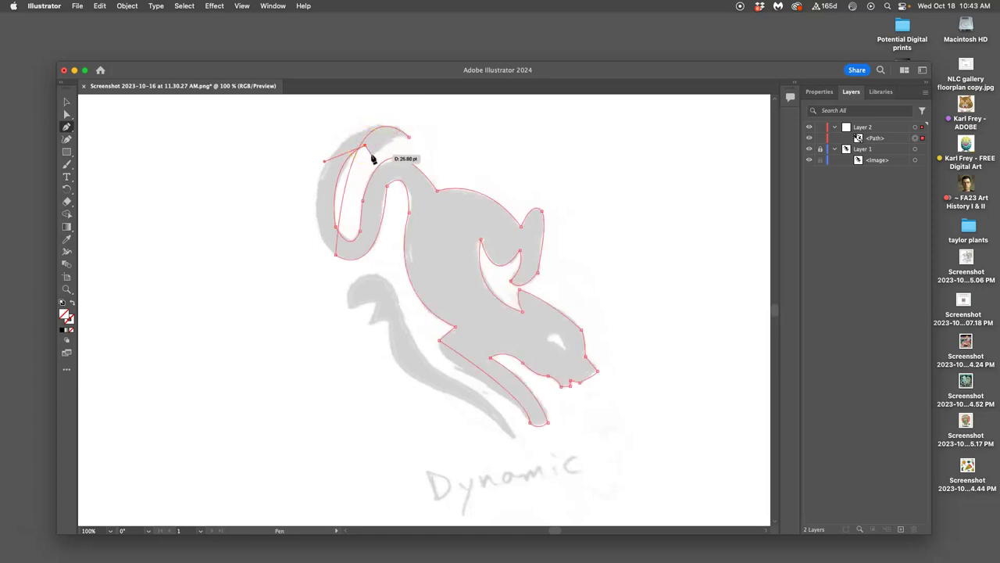
left_click(372, 156)
left_click_drag(369, 161, 408, 138)
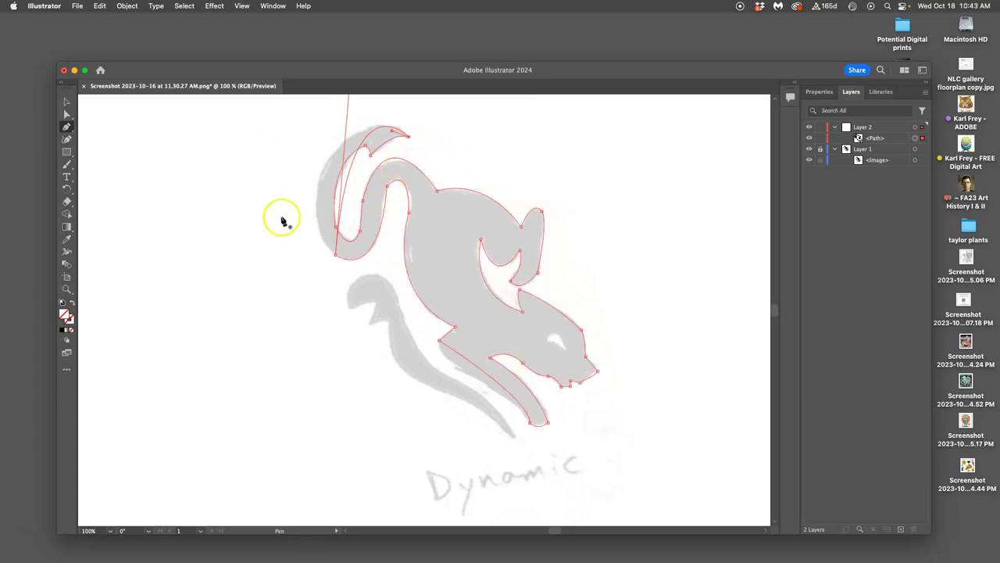
Fill the closed animal silhouette with solid black and deselect it.
scroll(429, 244, "up", 3)
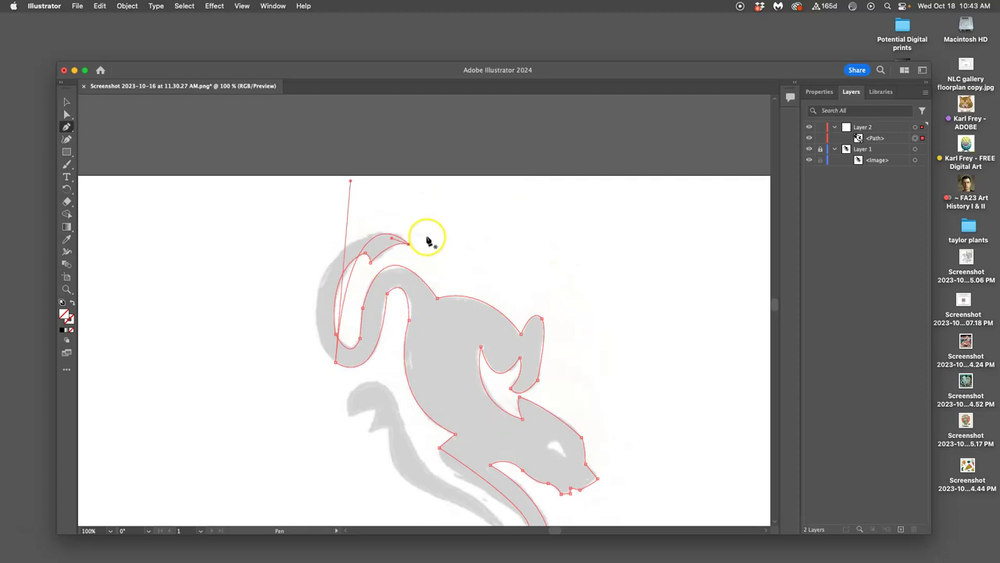
scroll(428, 243, "down", 1)
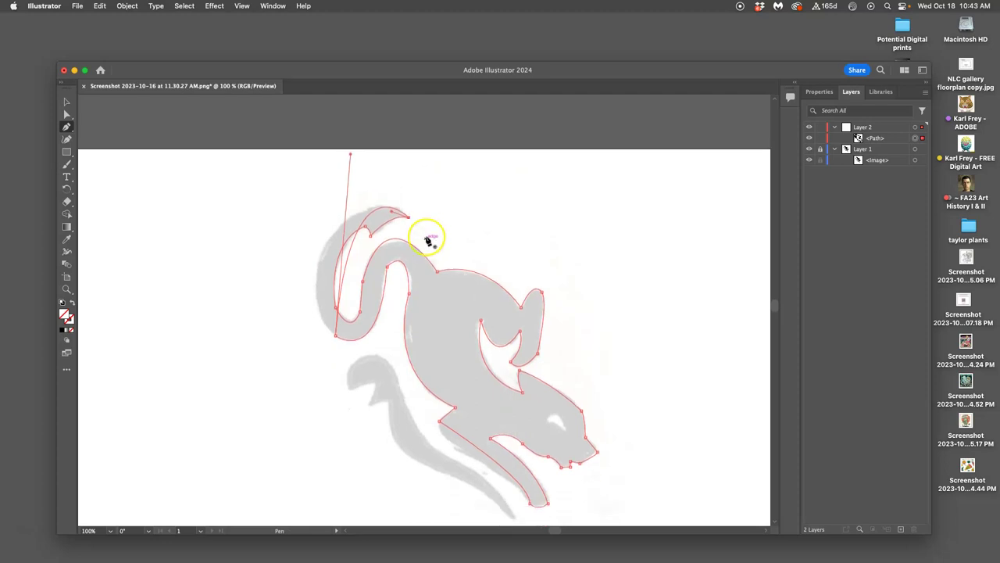
left_click(63, 331)
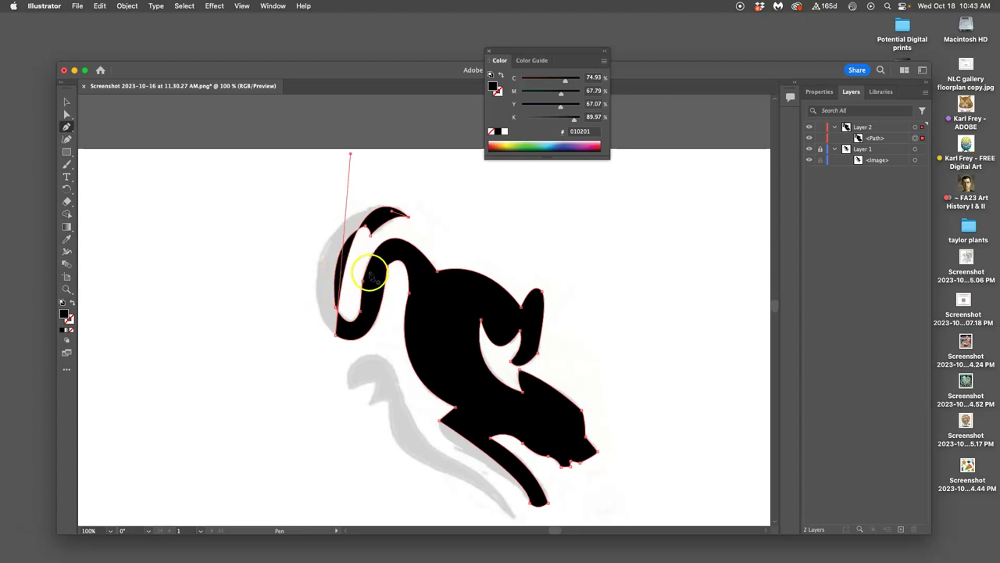
left_click(67, 114)
left_click(244, 223)
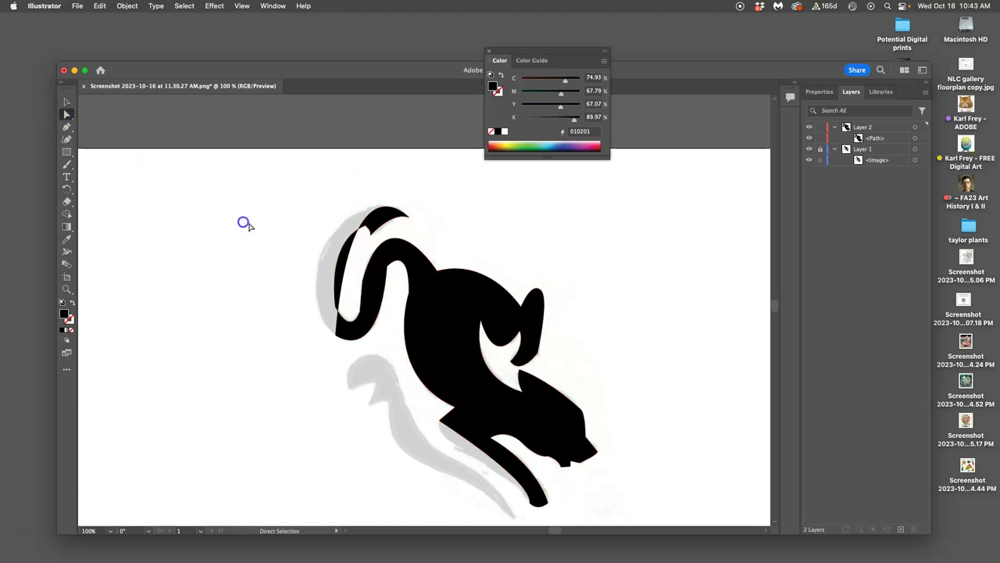
Move the anchor at the tail's lower outer bend outward so the black shape covers the sketched tail.
left_click(346, 264)
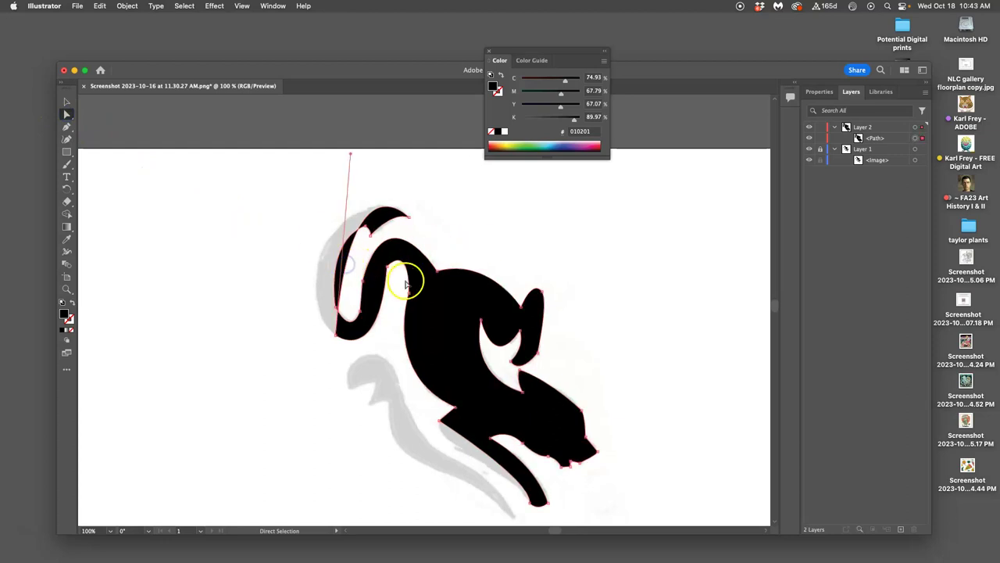
key("super+equal")
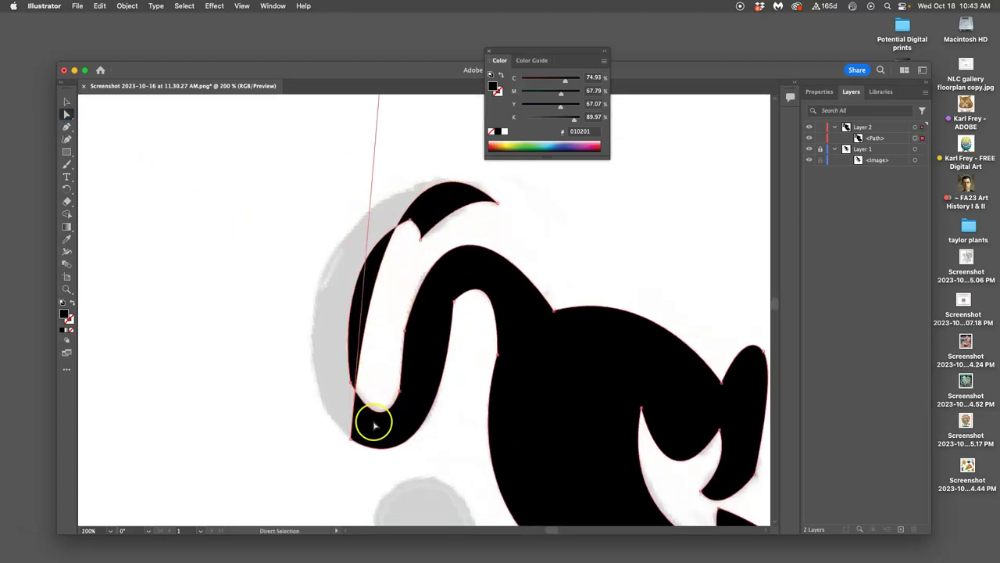
left_click(351, 456)
left_click_drag(352, 442, 293, 426)
left_click(316, 289)
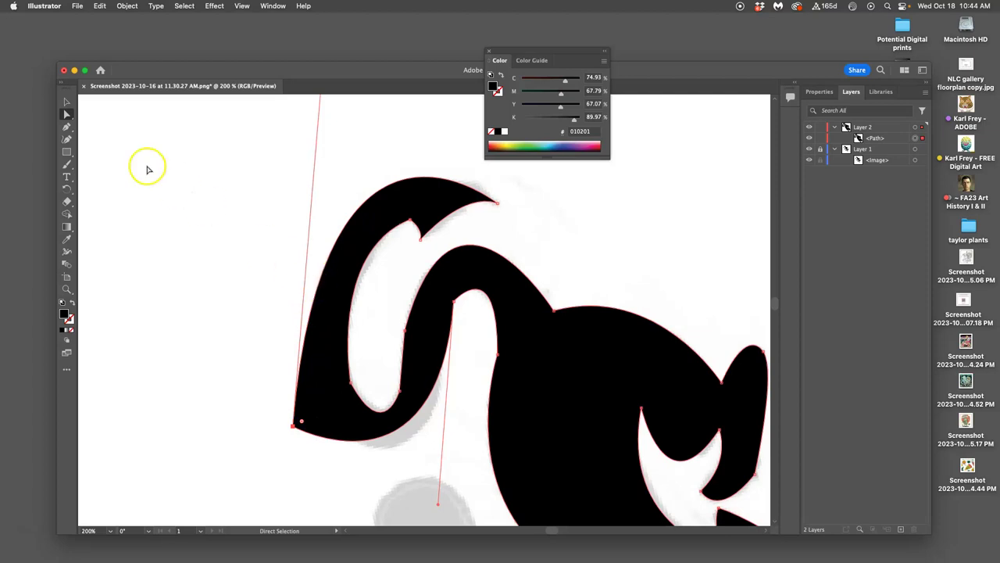
Add three anchor points along the tail's outer edge above the lower bend, and deselect the path.
left_click(67, 127)
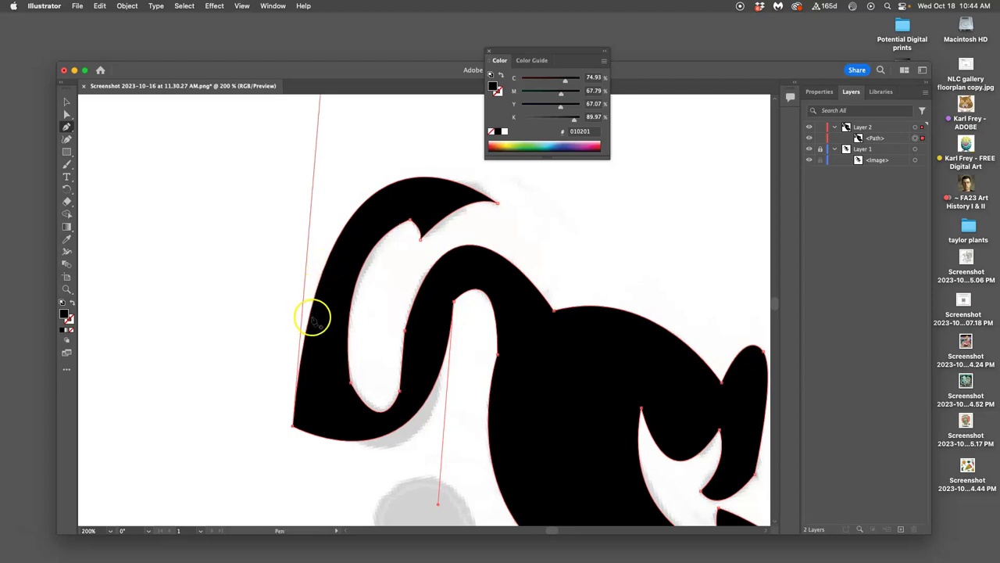
left_click_drag(311, 317, 321, 348)
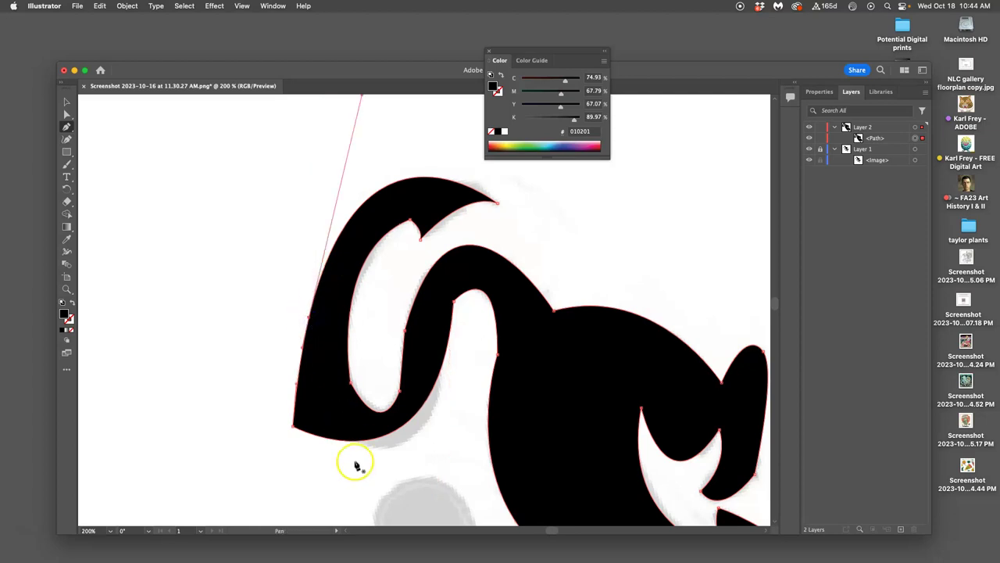
scroll(399, 288, "up", 2)
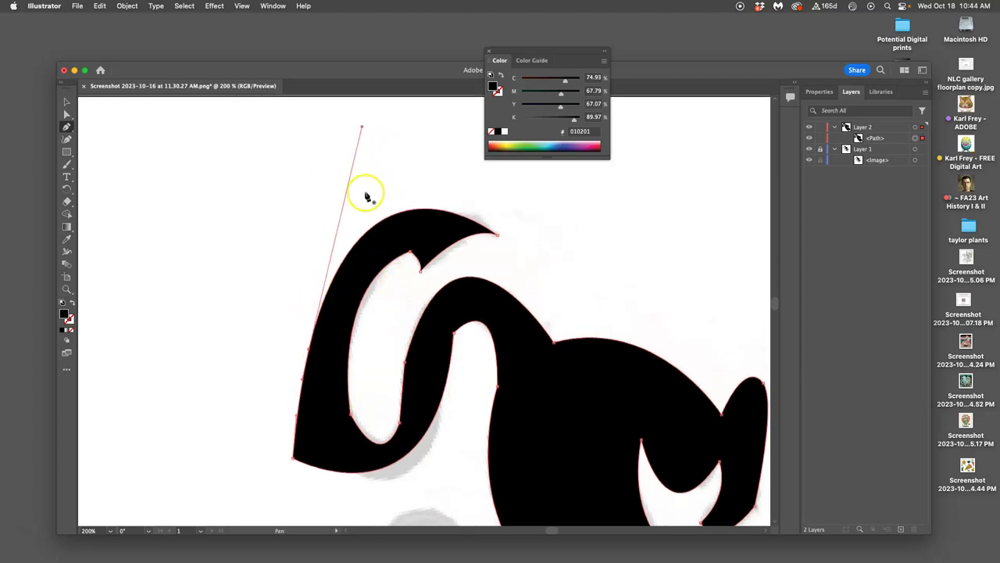
scroll(363, 328, "down", 5)
left_click(67, 114)
left_click(199, 165)
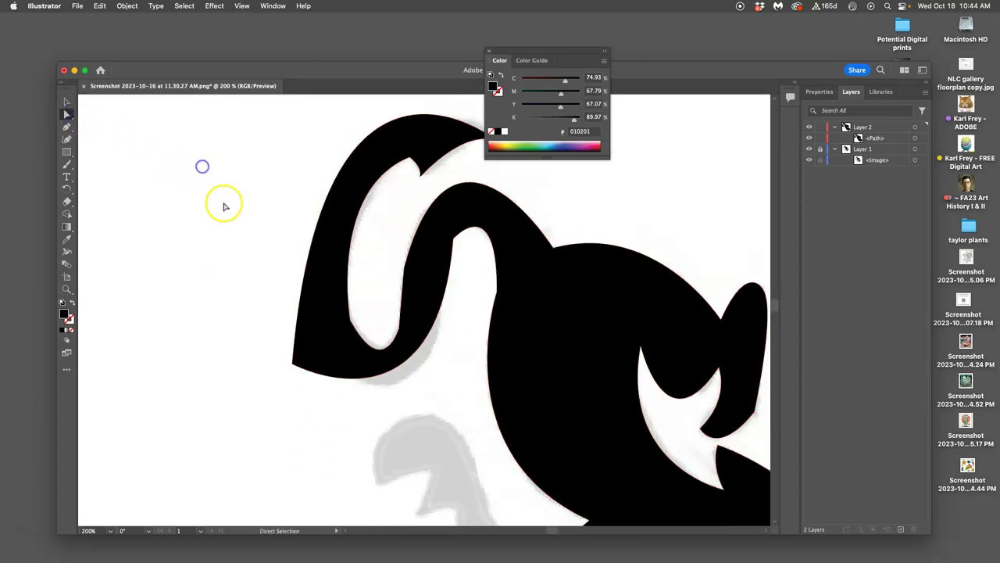
Round the sharp corner at the tail's lower outer bend and shift its bottom anchor outward onto the sketch's edge.
left_click(294, 363)
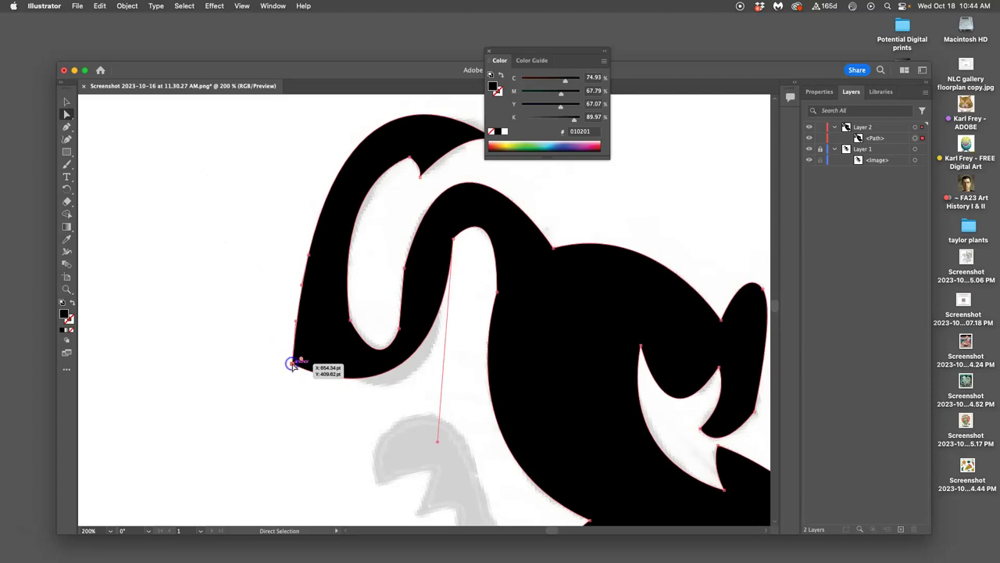
left_click_drag(301, 359, 368, 313)
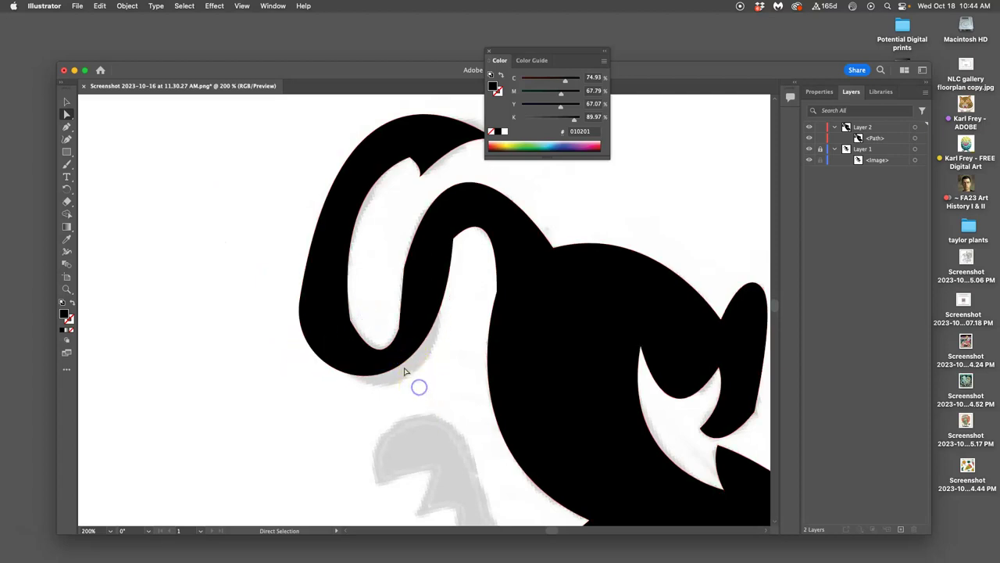
left_click_drag(399, 364, 413, 375)
Move the two anchors on the tail's outer side inward to slim the tail to the sketched width.
mouse_move(301, 303)
left_mouse_down()
mouse_move(316, 310)
mouse_move(310, 302)
left_mouse_up()
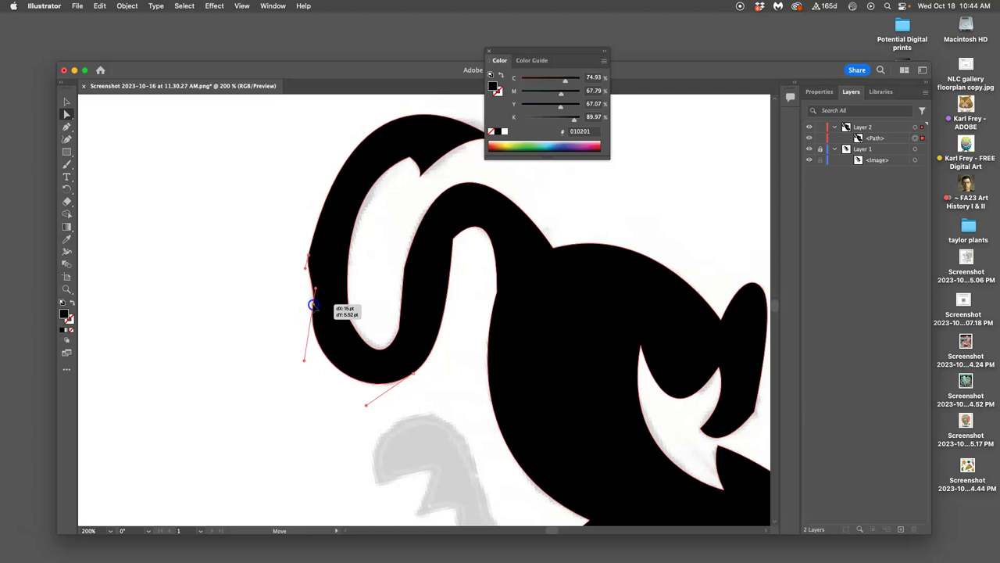
left_click(310, 257)
left_click_drag(308, 257, 311, 287)
left_click(392, 303)
left_click(372, 307)
Round the corner in the gap between tail and body, and the corners on both sides of the tail's inner curve.
scroll(480, 297, "right", 3)
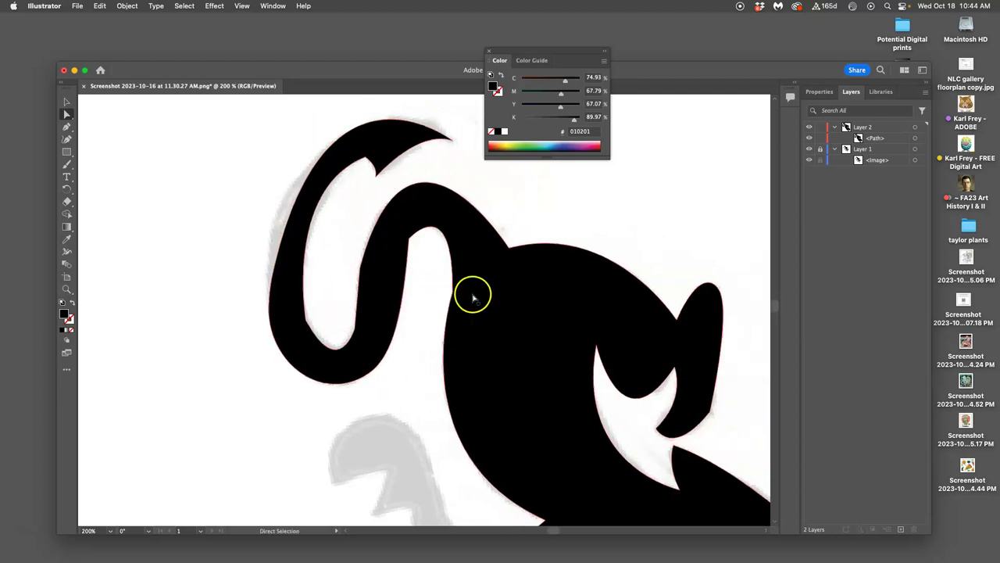
left_click(414, 240)
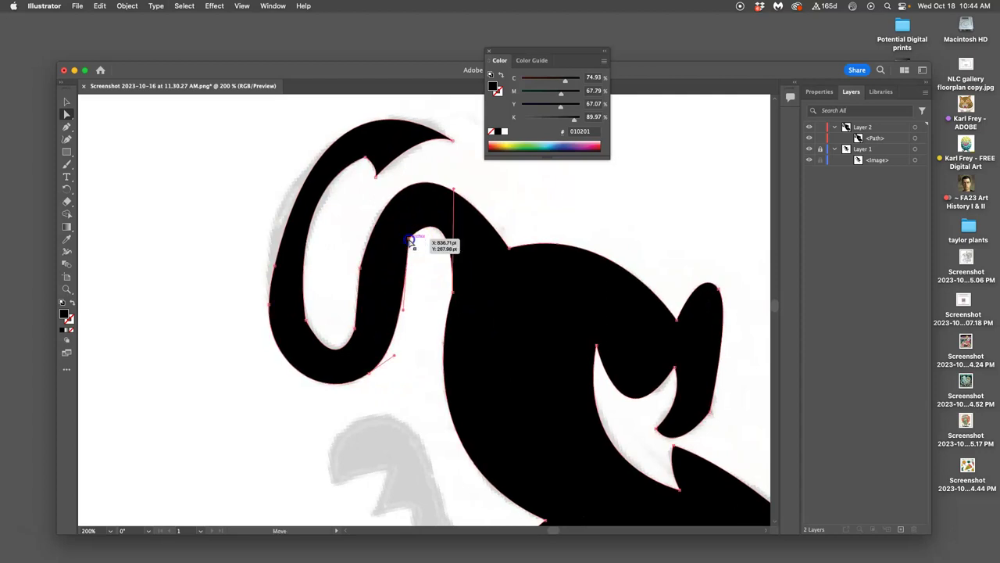
left_click_drag(409, 239, 442, 259)
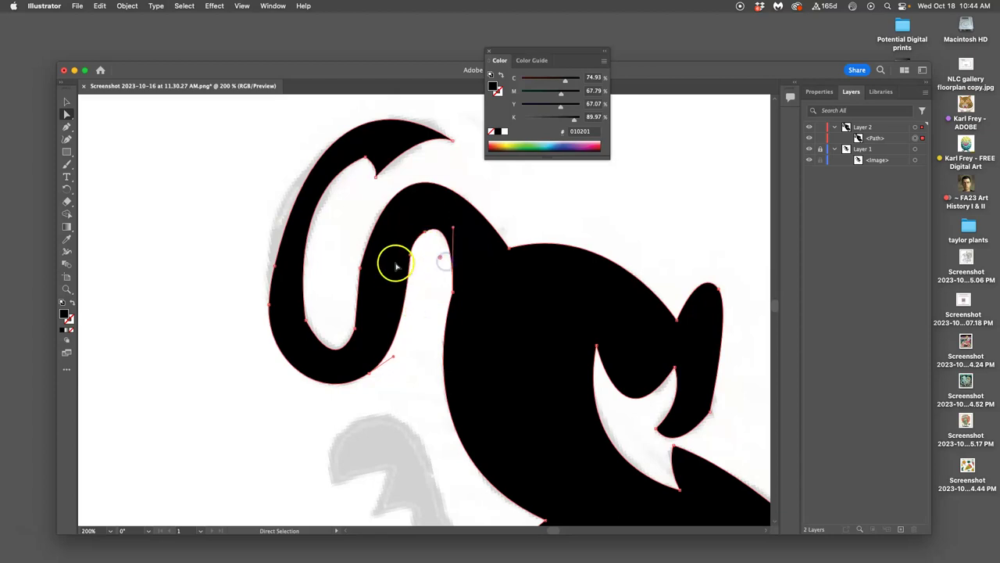
left_click(363, 269)
left_click_drag(371, 272, 624, 347)
left_click(307, 320)
left_click_drag(316, 318, 401, 312)
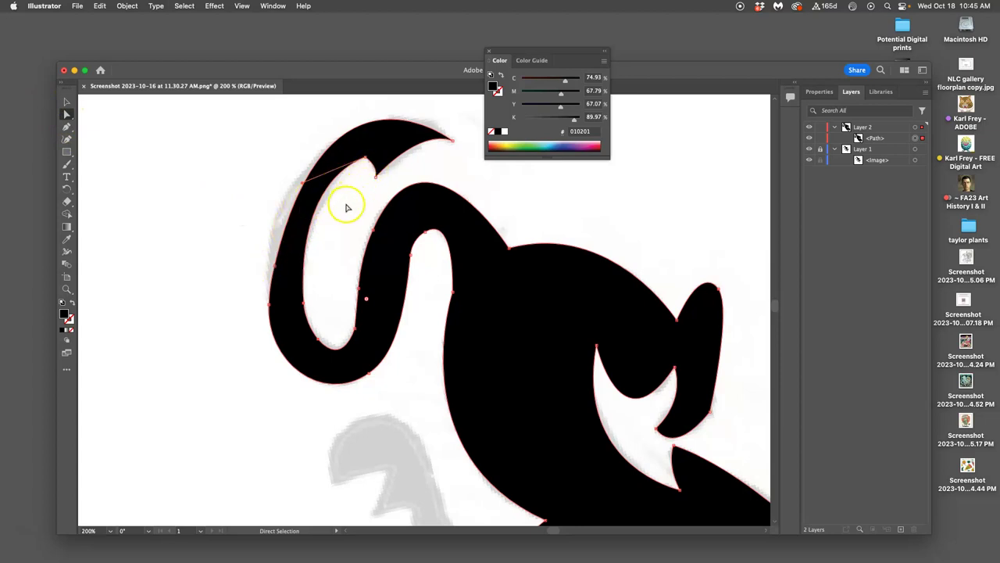
Reshape the tail's outer edge above the lower bend to follow the sketch more closely, and deselect the path.
left_click(257, 260)
left_click_drag(258, 260, 273, 257)
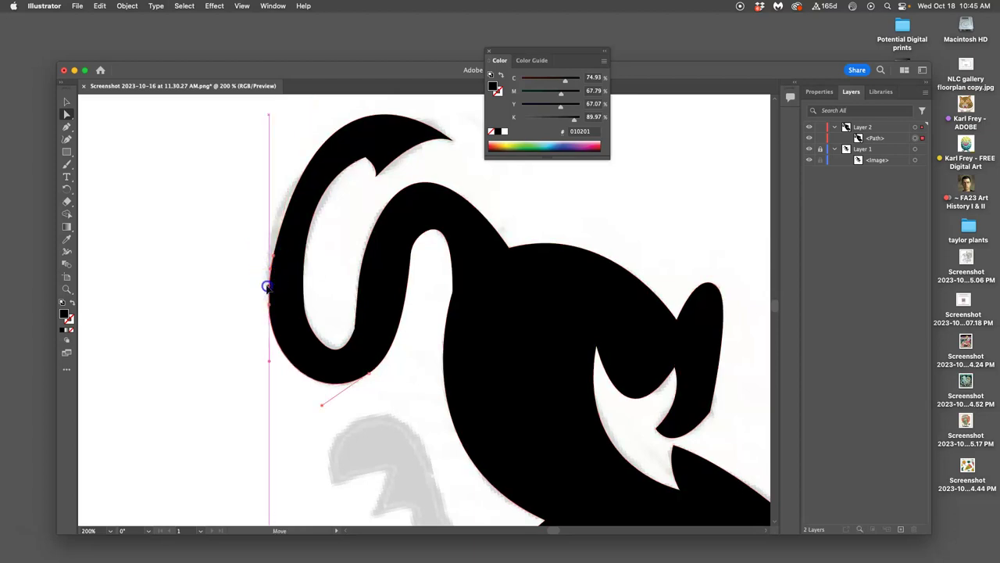
left_click(248, 244)
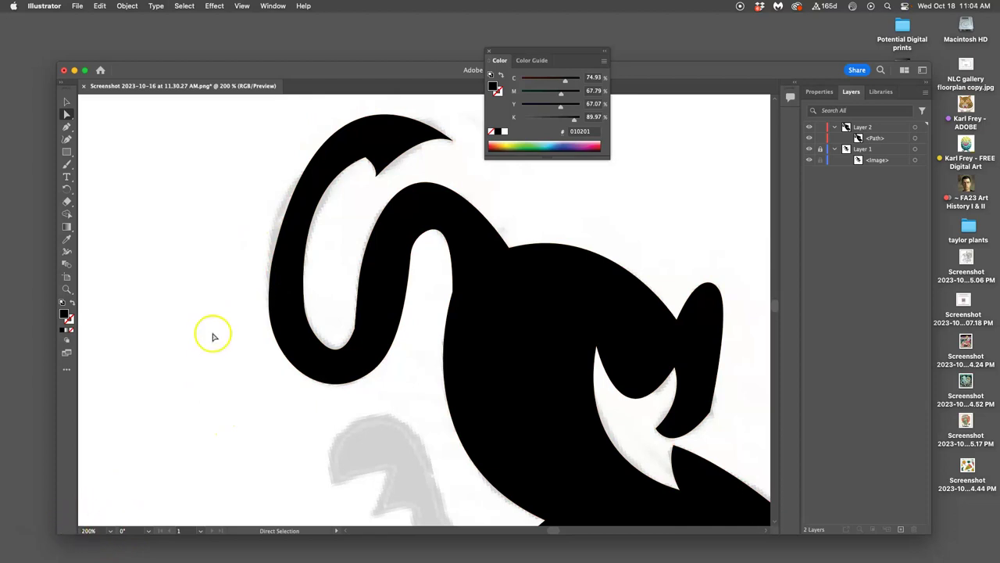
Add an anchor point on the underside of the front leg, a short way below the elbow tip.
scroll(319, 324, "right", 3)
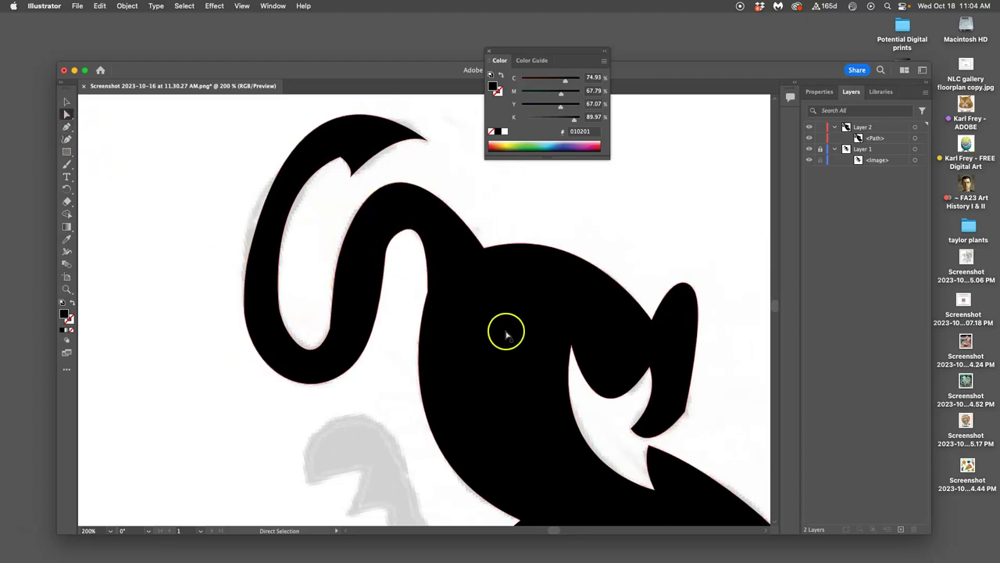
scroll(504, 334, "down", 10)
scroll(484, 344, "right", 4)
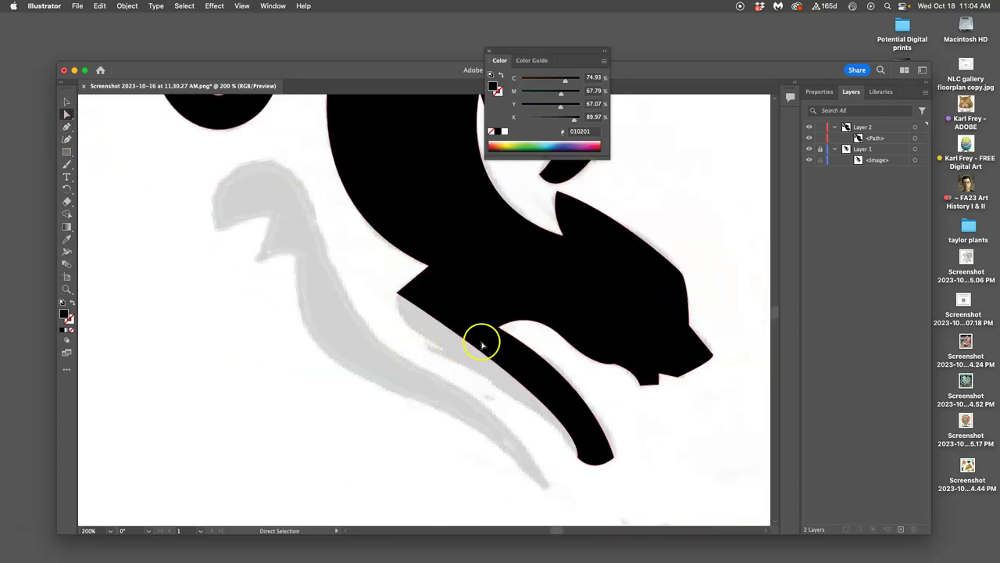
scroll(481, 345, "up", 10)
scroll(479, 341, "down", 10)
scroll(480, 342, "right", 3)
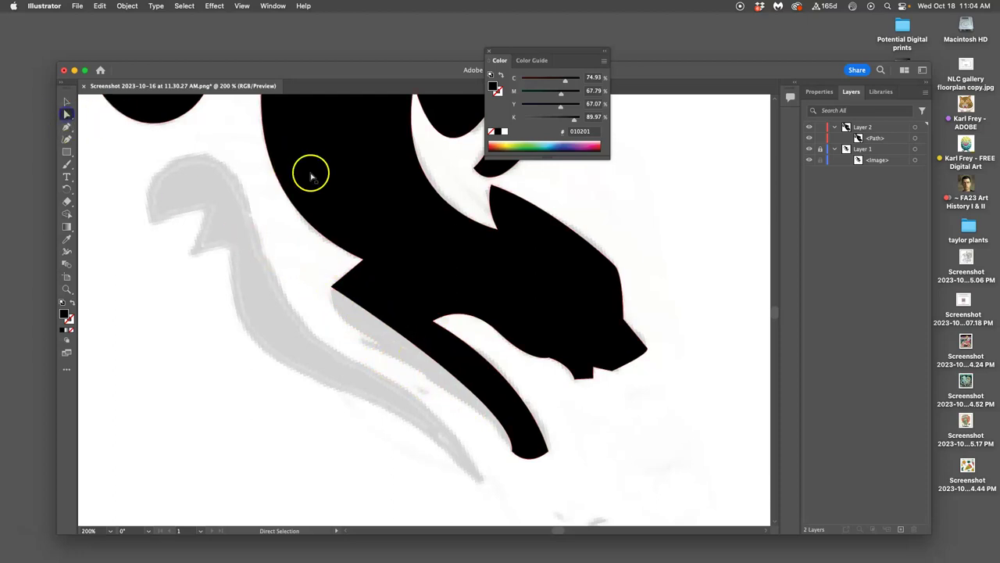
left_click(312, 286)
left_click(331, 287)
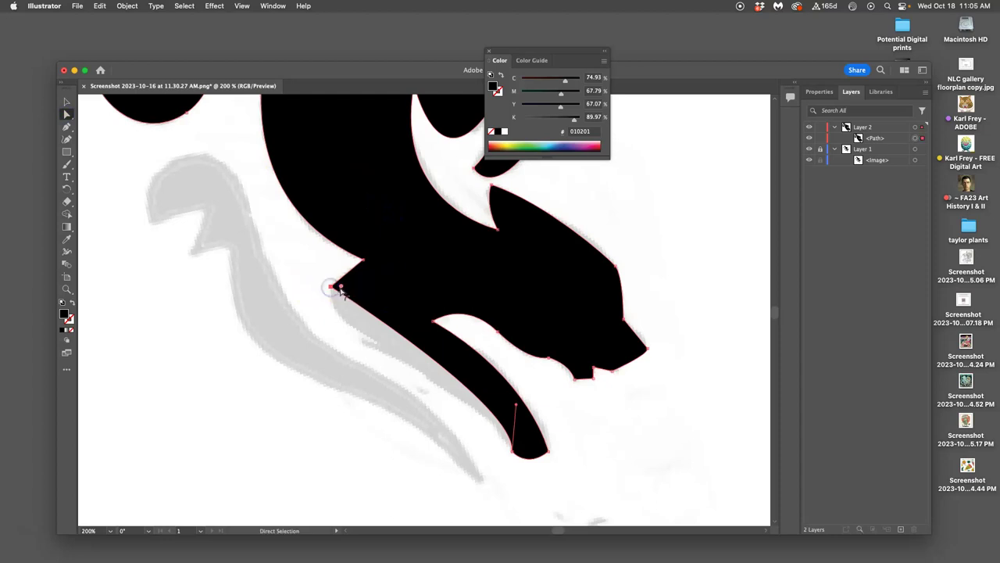
mouse_move(345, 287)
left_mouse_down()
mouse_move(372, 286)
mouse_move(342, 289)
left_mouse_up()
left_click(66, 126)
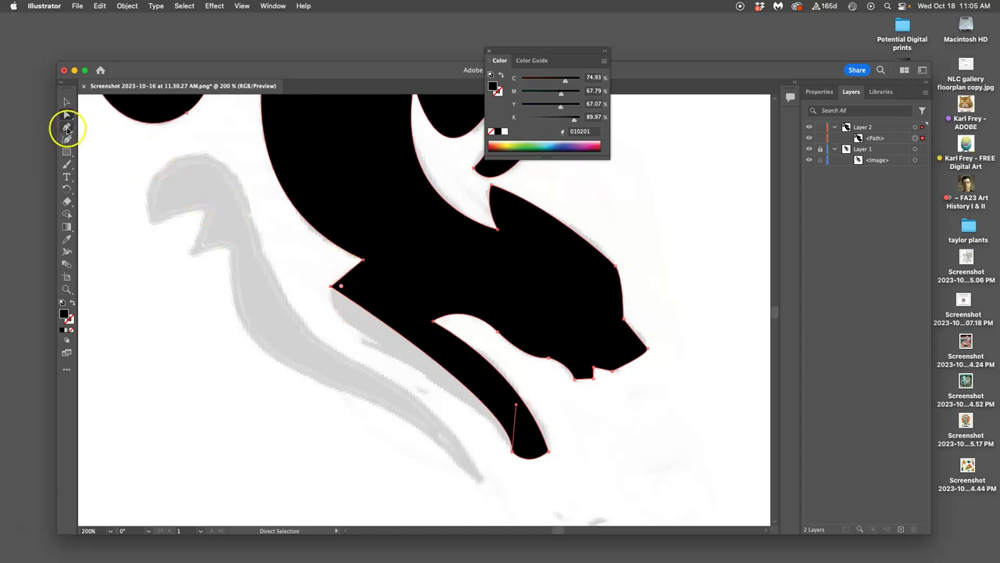
left_click(382, 321)
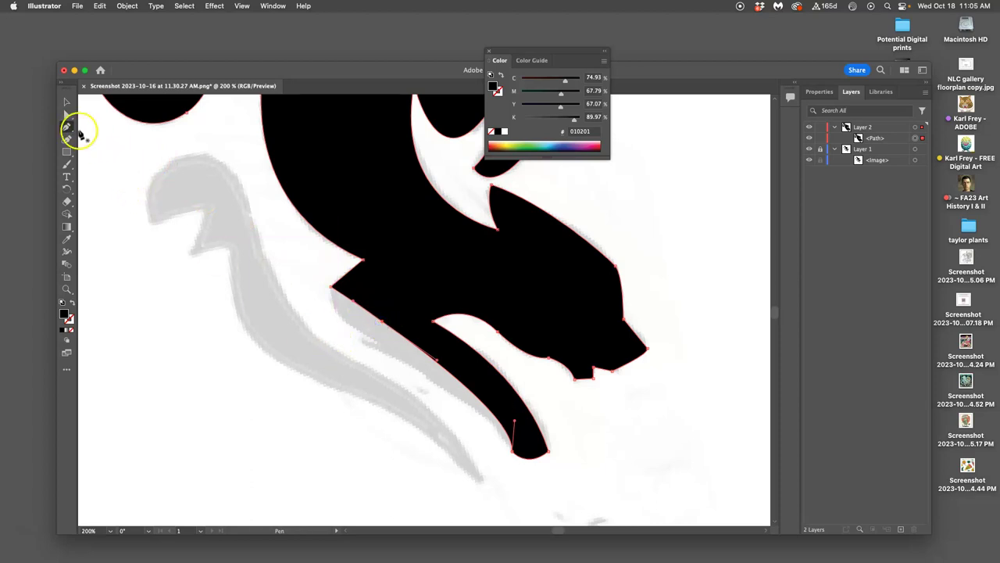
Move the new anchor on the front leg's underside outward onto the edge of the sketched leg.
left_click(67, 114)
left_click(417, 240)
left_click(372, 337)
left_click_drag(383, 322, 374, 341)
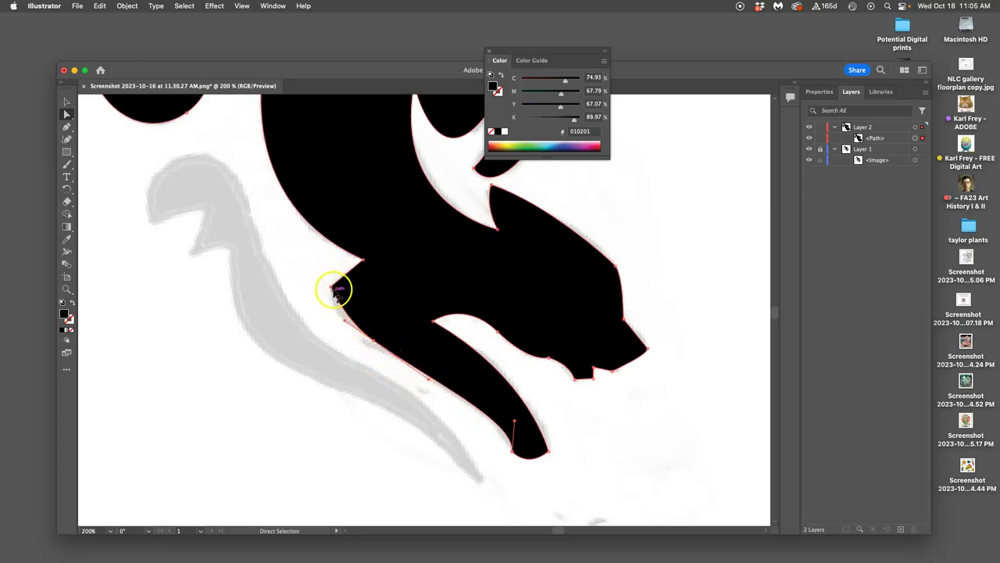
Try to move and round the pointed elbow corner of the front leg.
left_click(332, 287)
mouse_move(332, 287)
left_mouse_down()
mouse_move(361, 292)
mouse_move(325, 290)
left_mouse_up()
key("super+=")
key("super+=")
key("super+=")
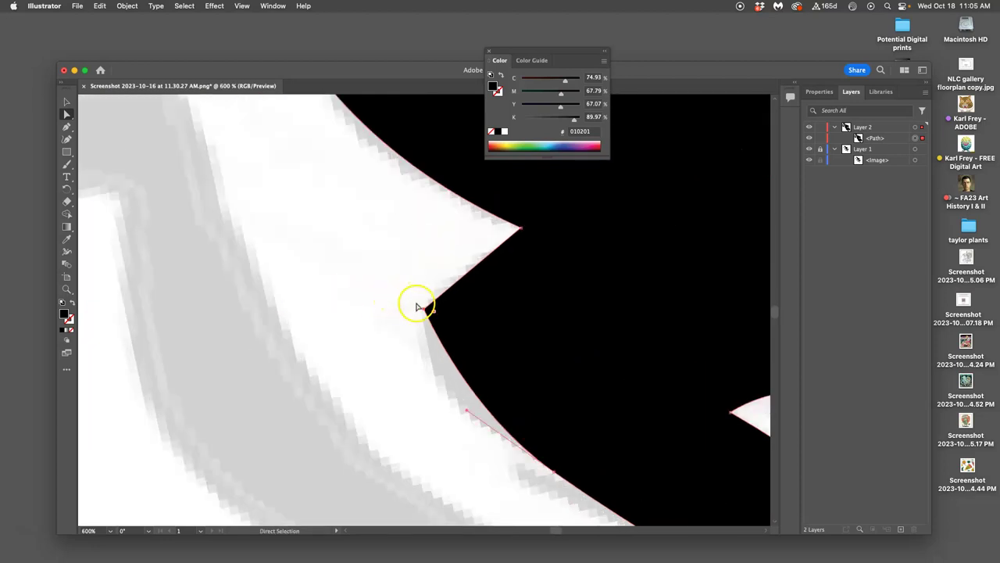
left_click(402, 311)
left_click(424, 309)
left_click_drag(435, 313, 417, 328)
Reshape the front leg's underside below the elbow by adjusting both direction handles of the added anchor toward the sketched edge.
scroll(415, 326, "down", 2)
scroll(531, 380, "right", 3)
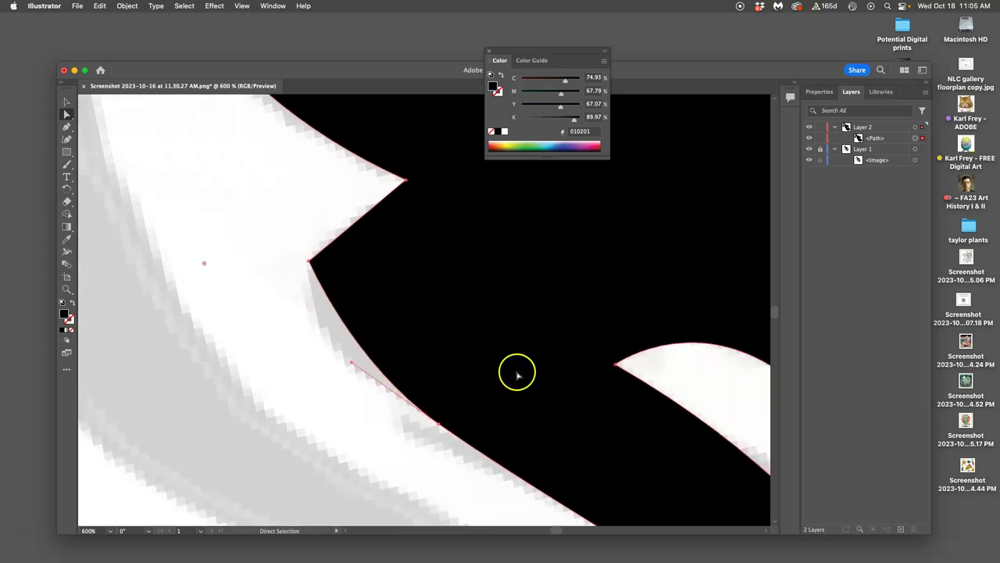
left_click_drag(421, 417, 350, 364)
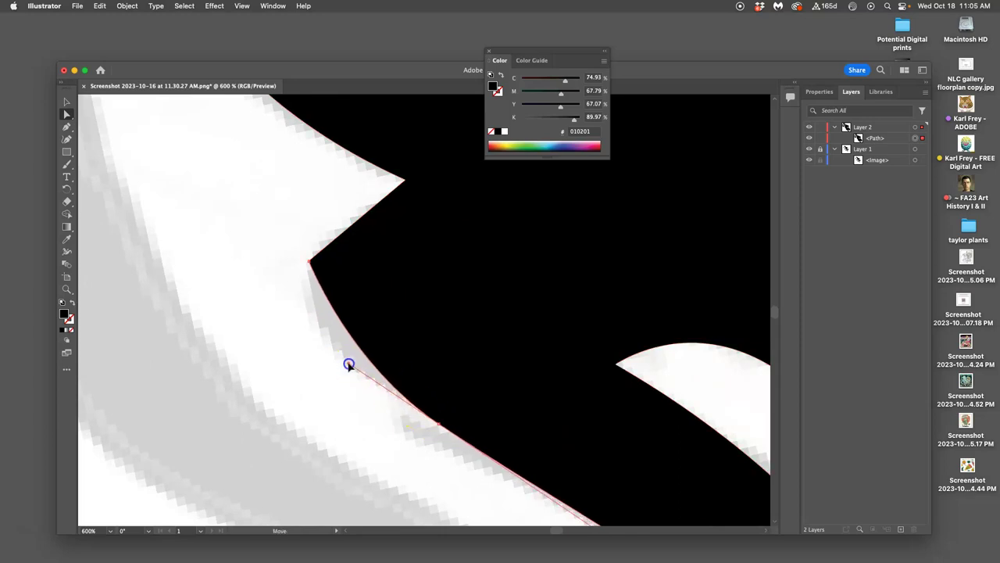
key("super+minus")
key("super+minus")
key("super+minus")
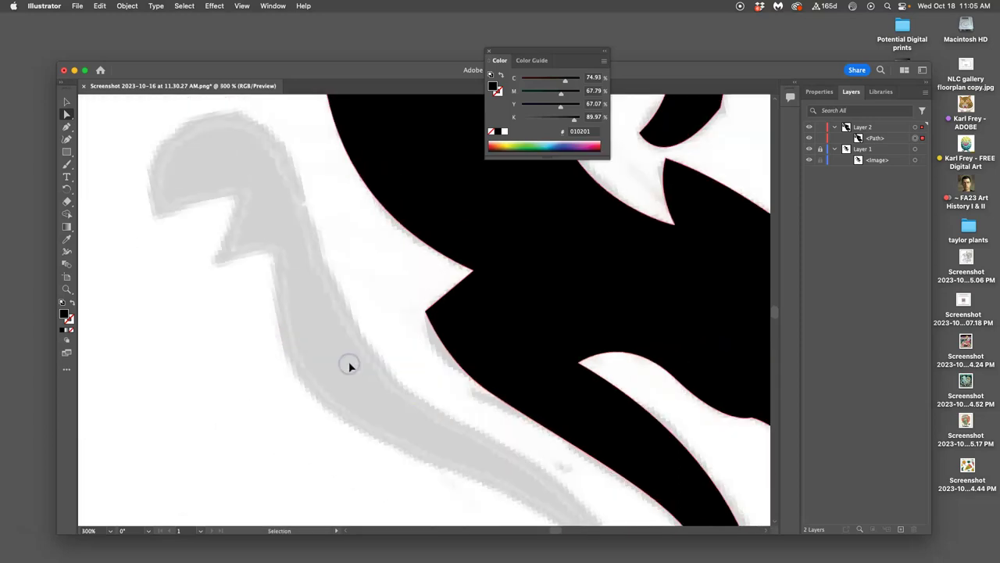
mouse_move(437, 344)
left_mouse_down()
mouse_move(433, 351)
mouse_move(458, 352)
mouse_move(393, 353)
mouse_move(469, 362)
mouse_move(452, 356)
left_mouse_up()
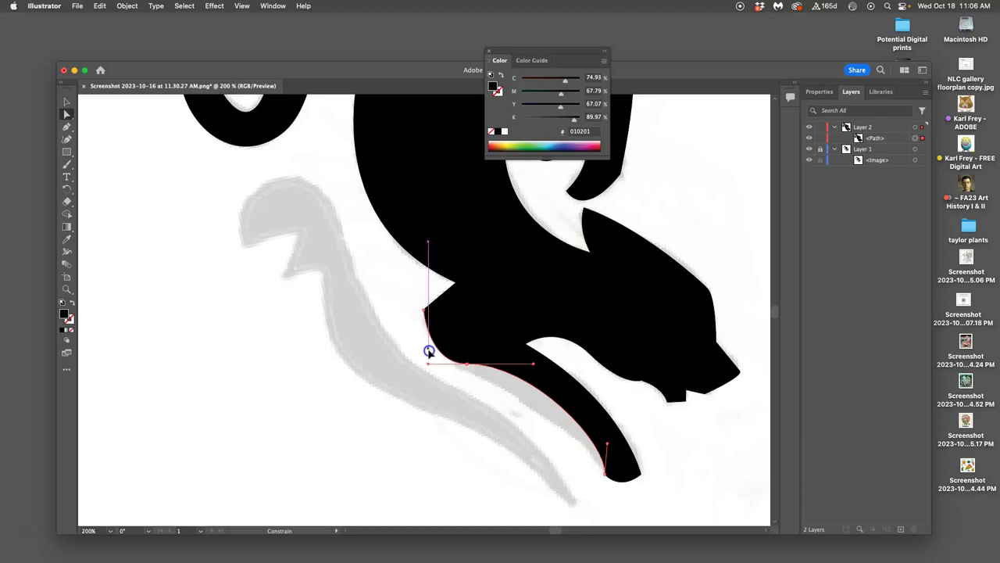
mouse_move(428, 353)
left_mouse_down()
mouse_move(462, 337)
mouse_move(443, 347)
left_mouse_up()
left_click(471, 367)
left_click(509, 408)
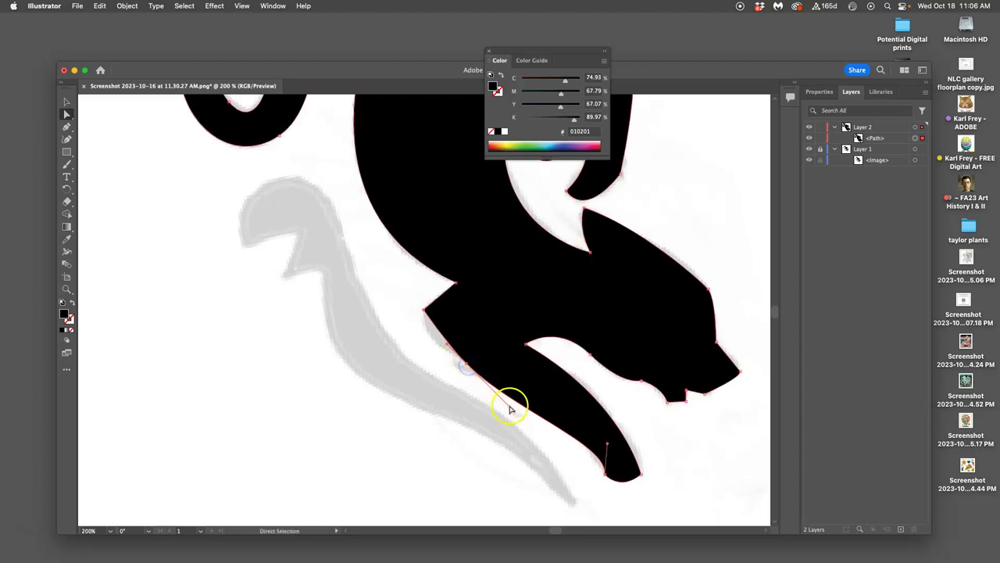
left_click_drag(514, 412, 498, 394)
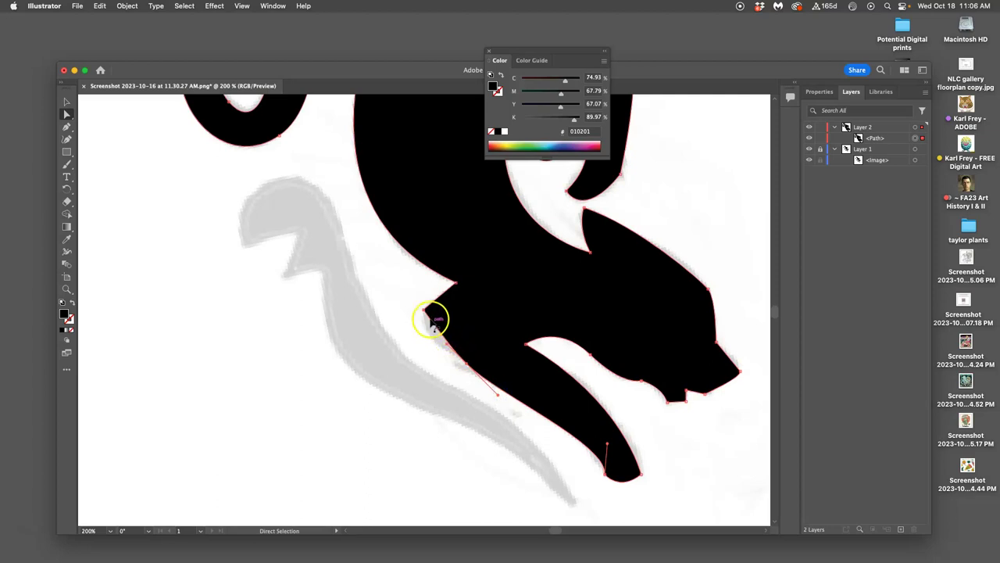
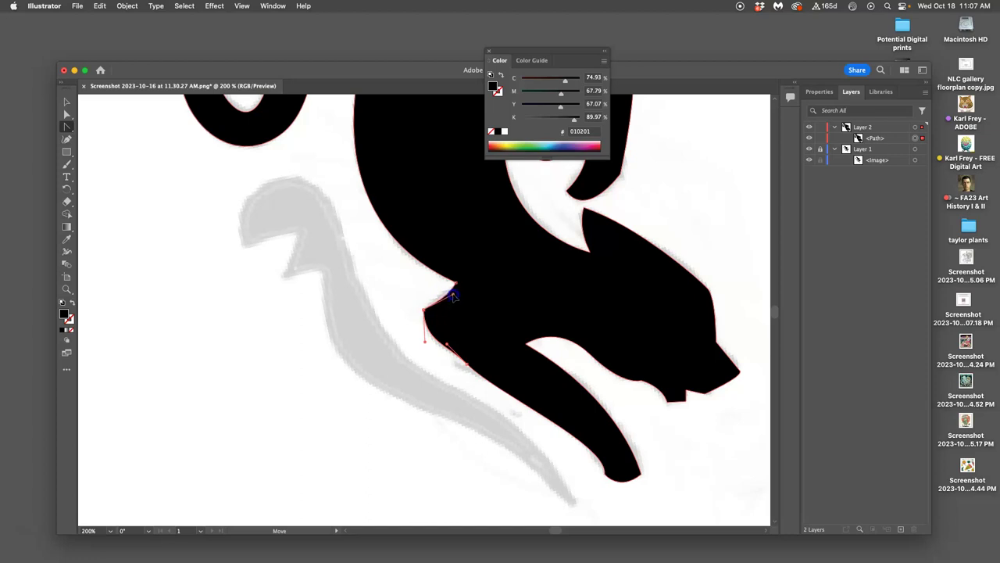
Retract the elbow corner's upper handle and the elbow-side handle of the anchor below it with the Anchor Point tool.
left_click_drag(455, 290, 425, 308)
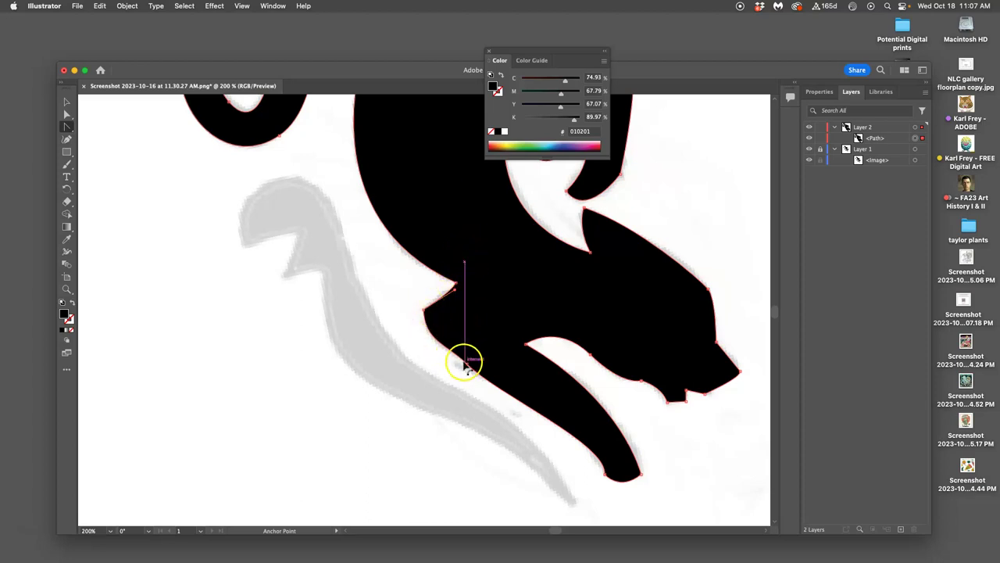
left_click_drag(467, 366, 466, 364)
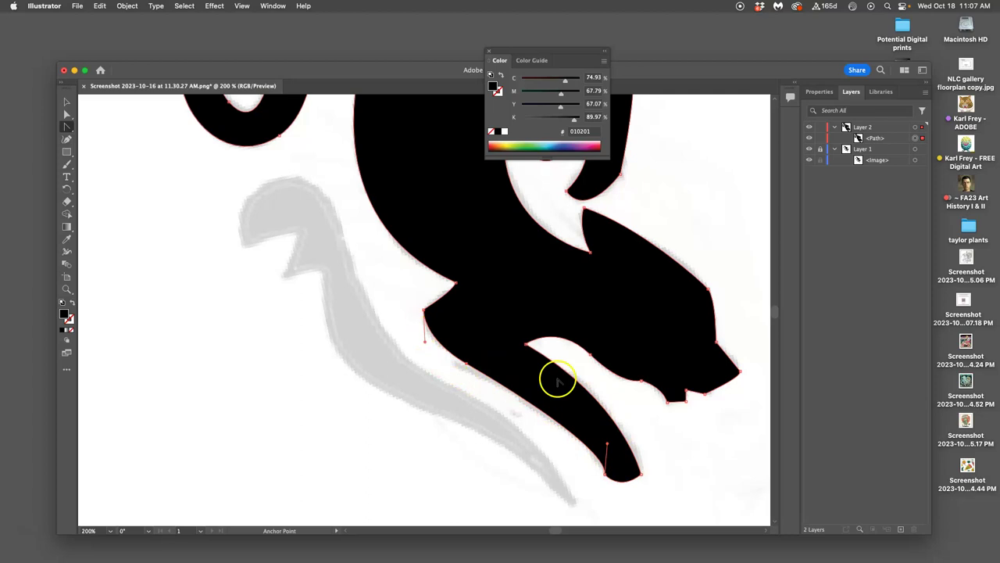
Undo the ear tip's conversion to a corner and pull its forward handle down along the top edge of the head.
left_click(585, 208)
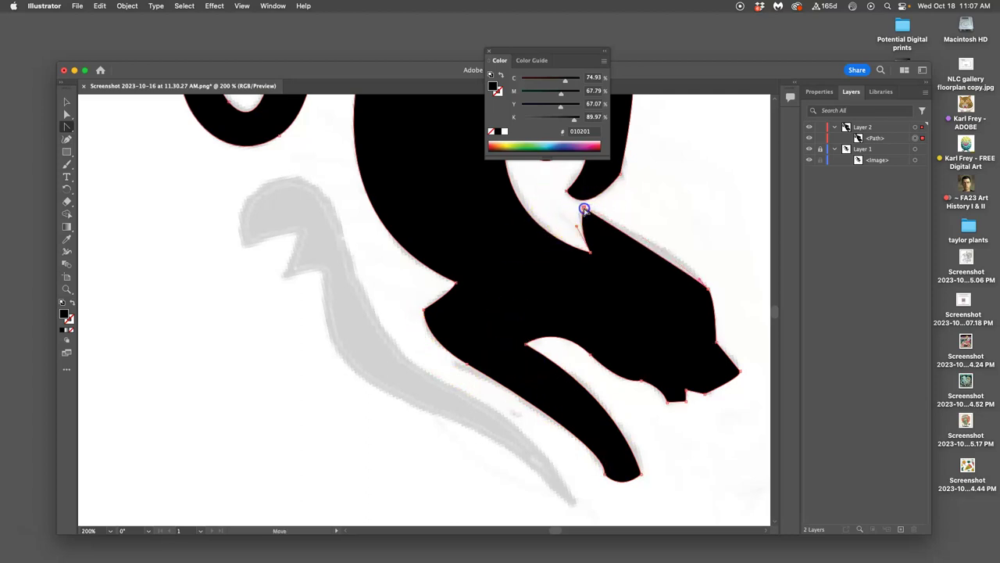
key("super+z")
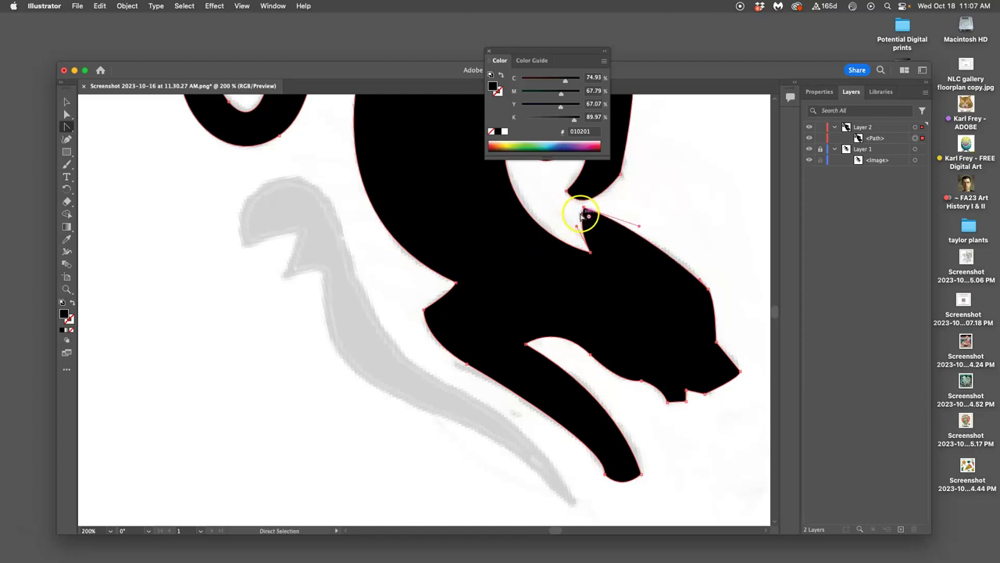
left_click_drag(639, 226, 651, 242)
Round the inside of the tail's lower bend by adjusting the handles of the anchors on both sides of it.
scroll(460, 286, "up", 2)
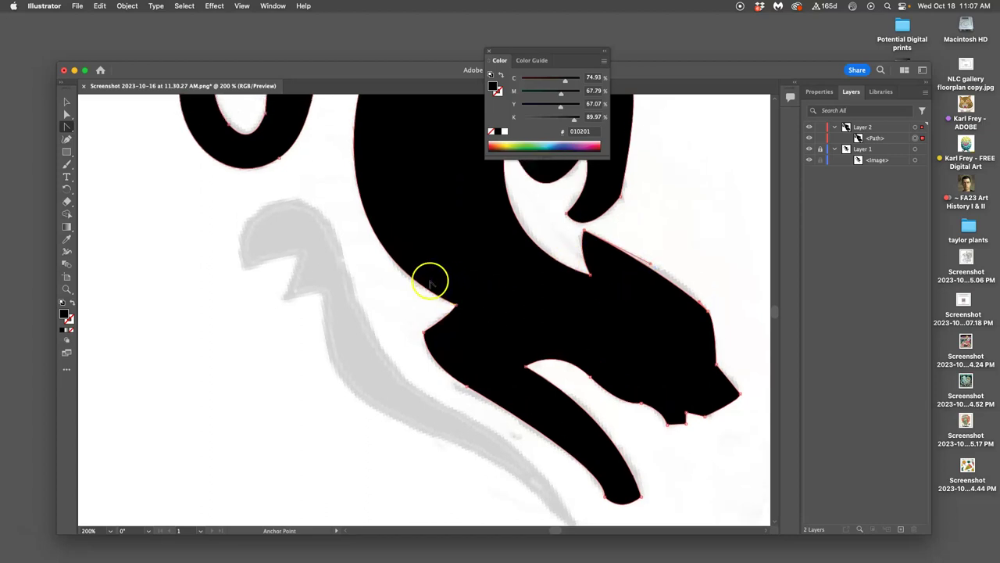
scroll(446, 292, "up", 10)
scroll(448, 295, "down", 3)
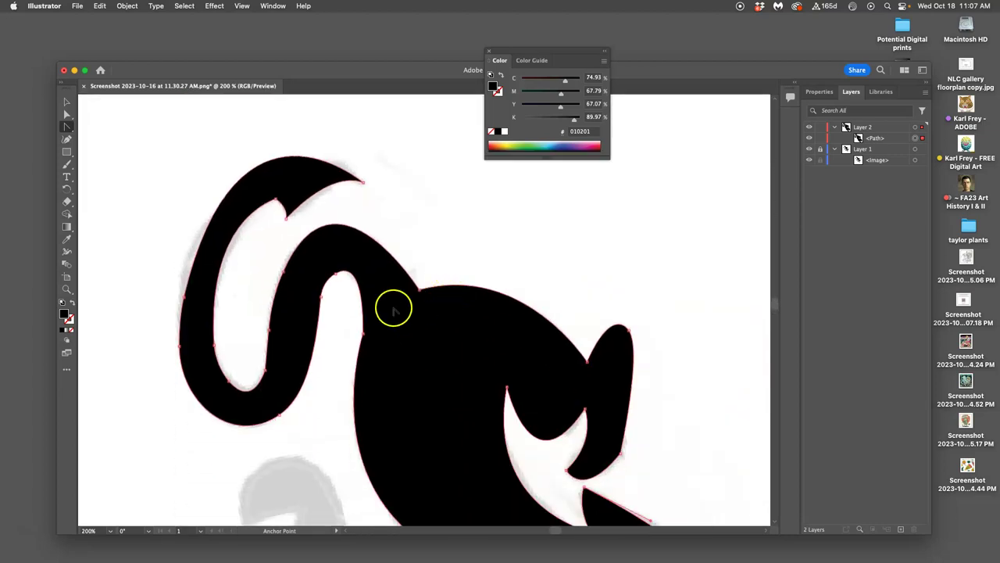
left_click_drag(229, 380, 221, 381)
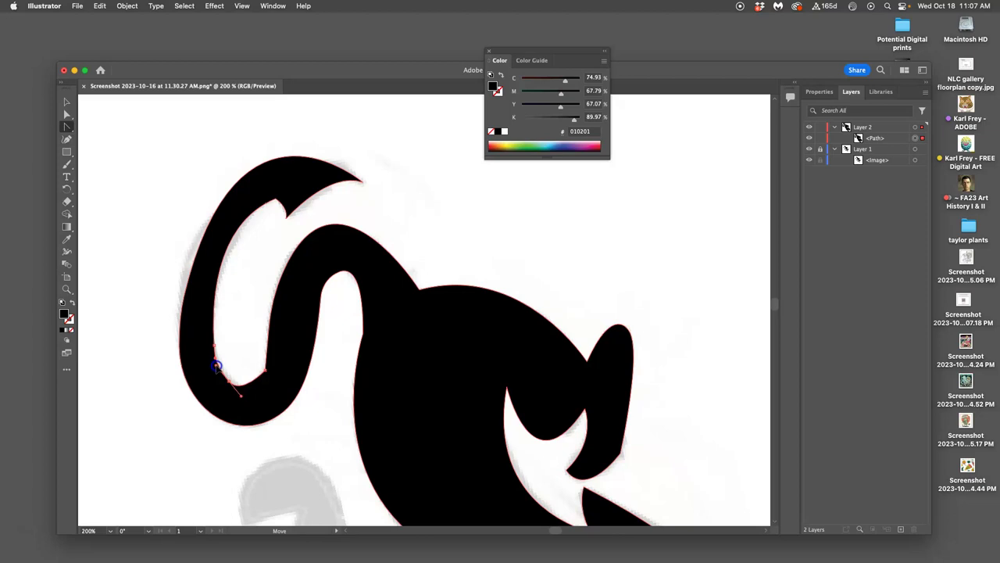
left_click_drag(217, 366, 216, 364)
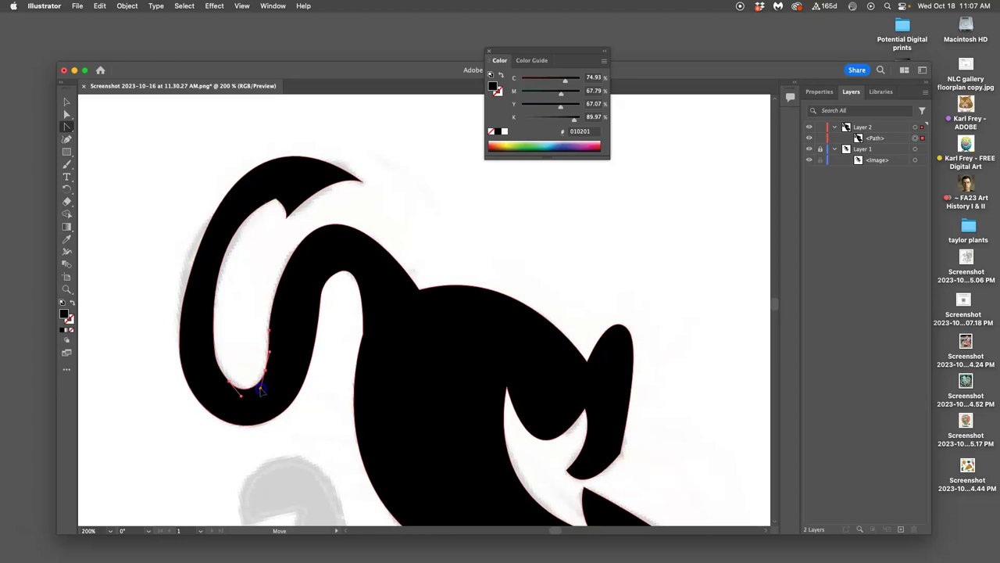
left_click(264, 390)
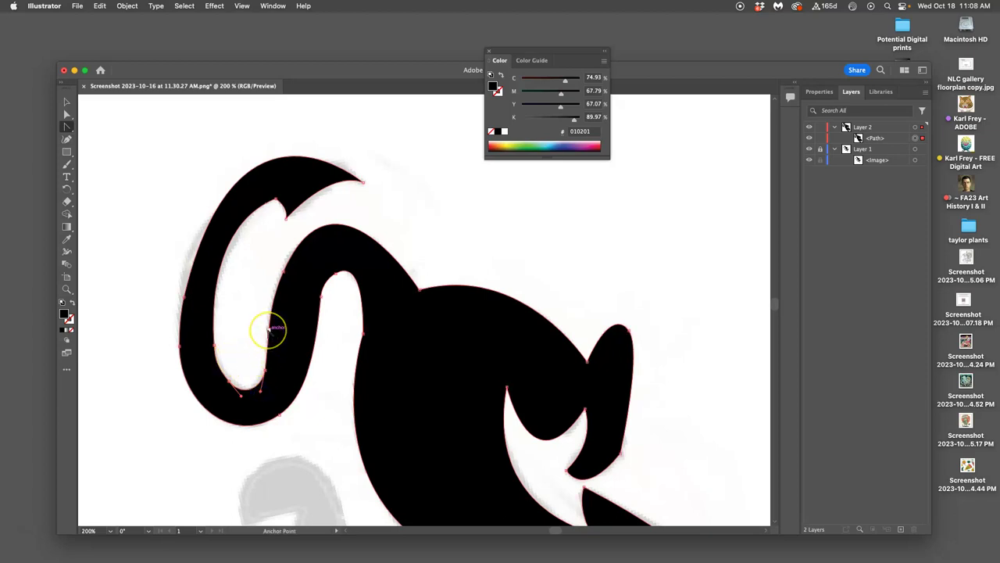
Move the two anchors on the tail's inner edge, just above the lower bend on the body side, slightly toward the body.
left_click(67, 114)
left_click(256, 257)
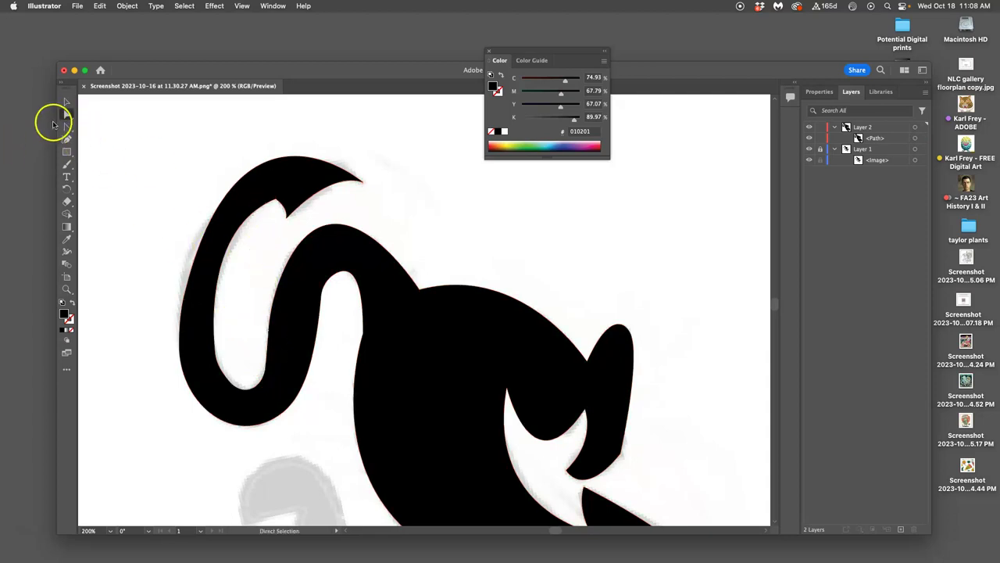
left_click(277, 323)
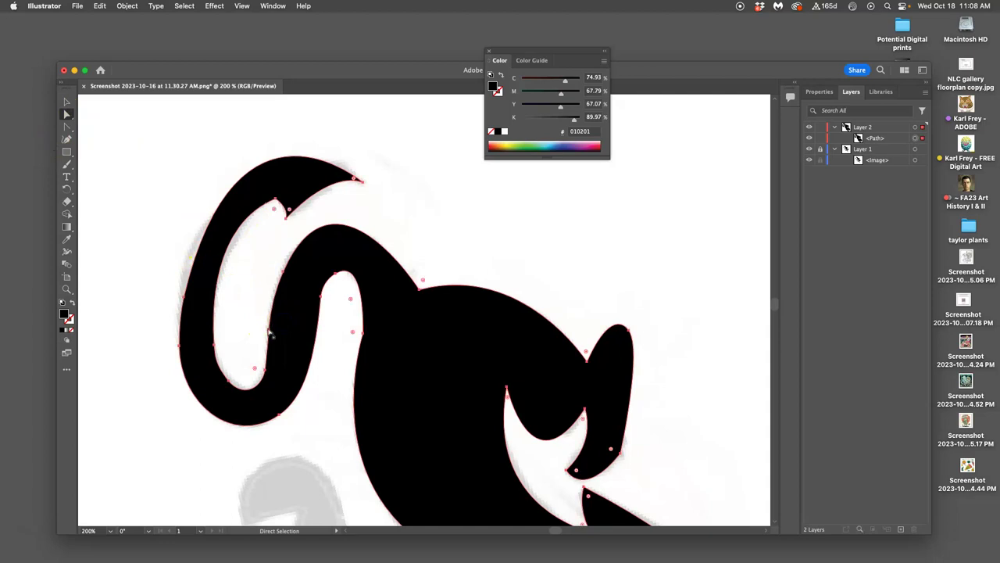
left_click_drag(265, 333, 270, 324)
left_click(268, 350)
left_click(272, 369)
left_click_drag(268, 374, 268, 366)
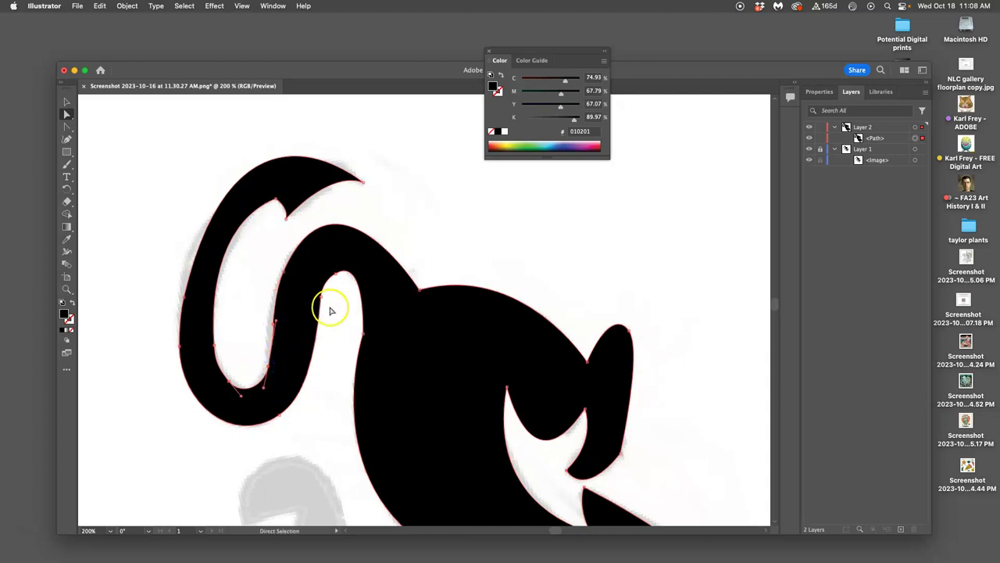
Adjust the curve handle atop the gap between tail and haunch, and the inner-edge handle at the tail tip's barb.
left_click_drag(338, 280, 353, 271)
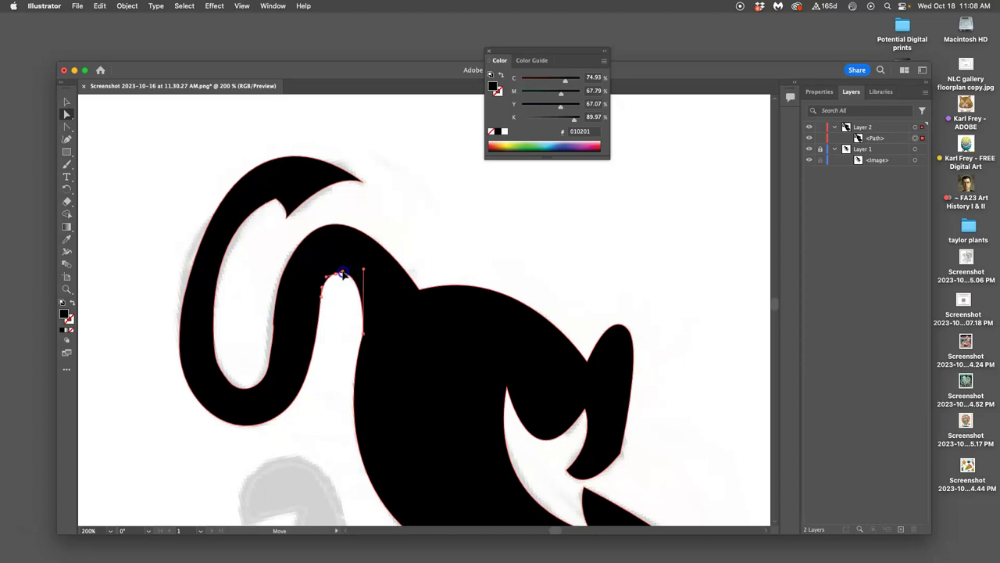
left_click_drag(341, 275, 339, 275)
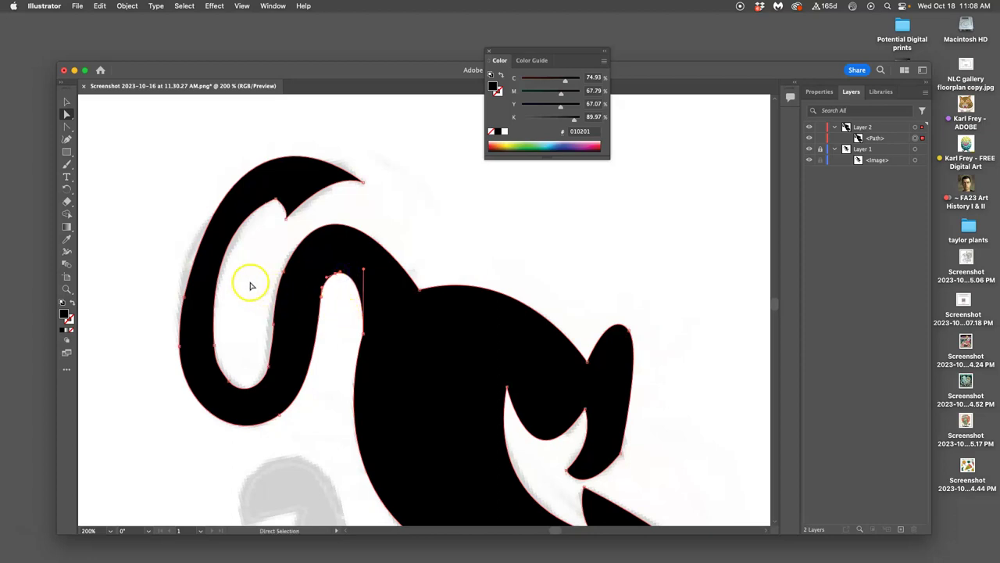
left_click_drag(277, 201, 214, 250)
left_click(183, 264)
left_click(268, 232)
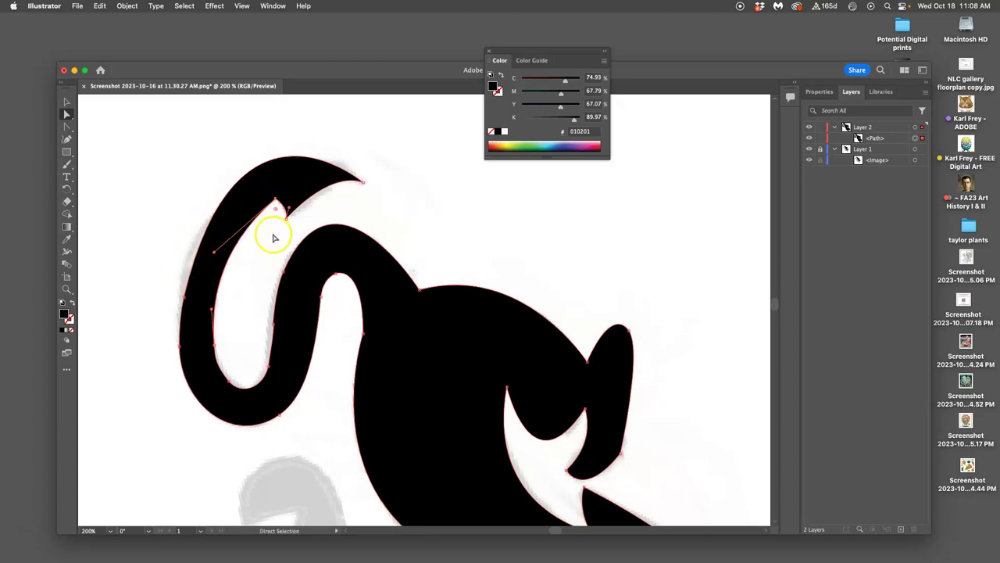
Reshape the tail's upper outer curve with the long handle of its left outer anchor, and deselect the path.
left_click(268, 168)
left_click(359, 176)
left_click(340, 182)
scroll(274, 166, "up", 5)
left_click_drag(235, 226, 232, 265)
left_click(370, 266)
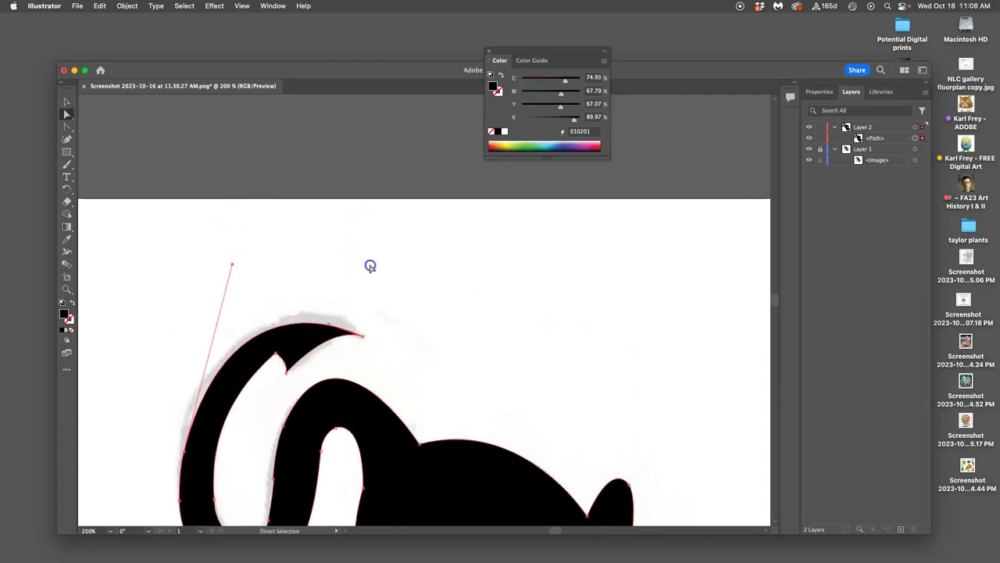
Examine the traced silhouette from the tail down to the front paw and head, and then as a whole on the artboard.
scroll(429, 338, "down", 4)
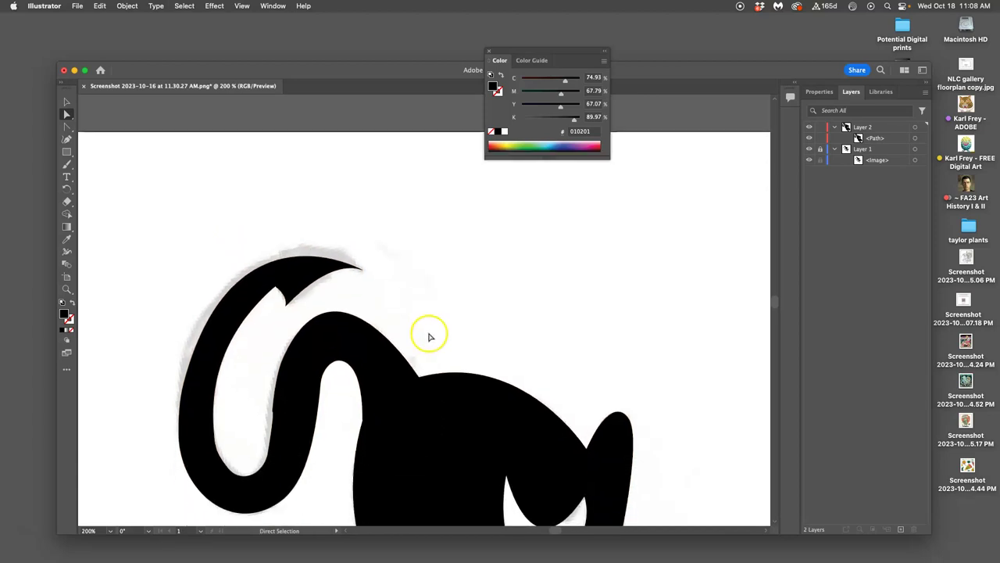
scroll(429, 336, "down", 5)
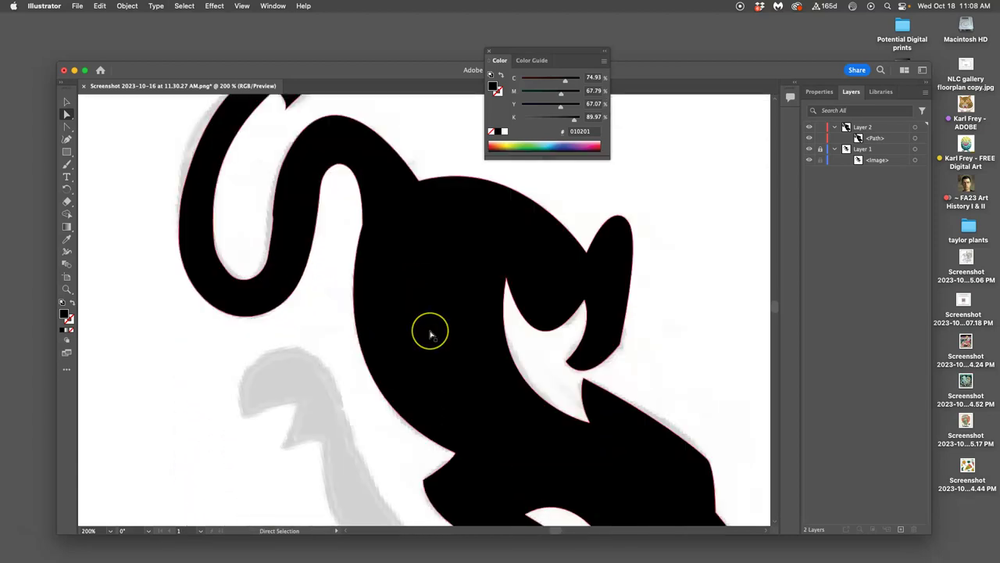
scroll(429, 336, "down", 6)
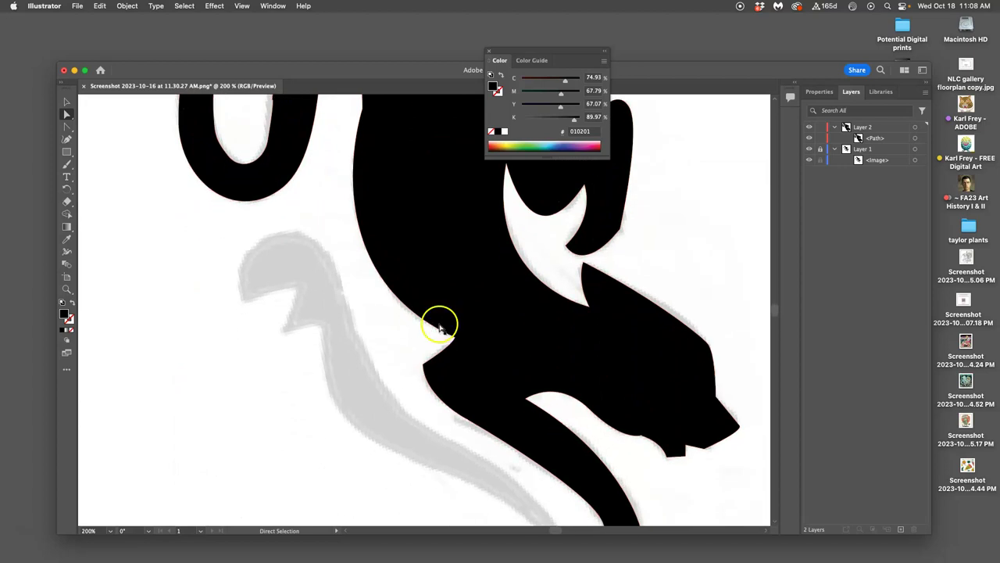
scroll(469, 291, "down", 5)
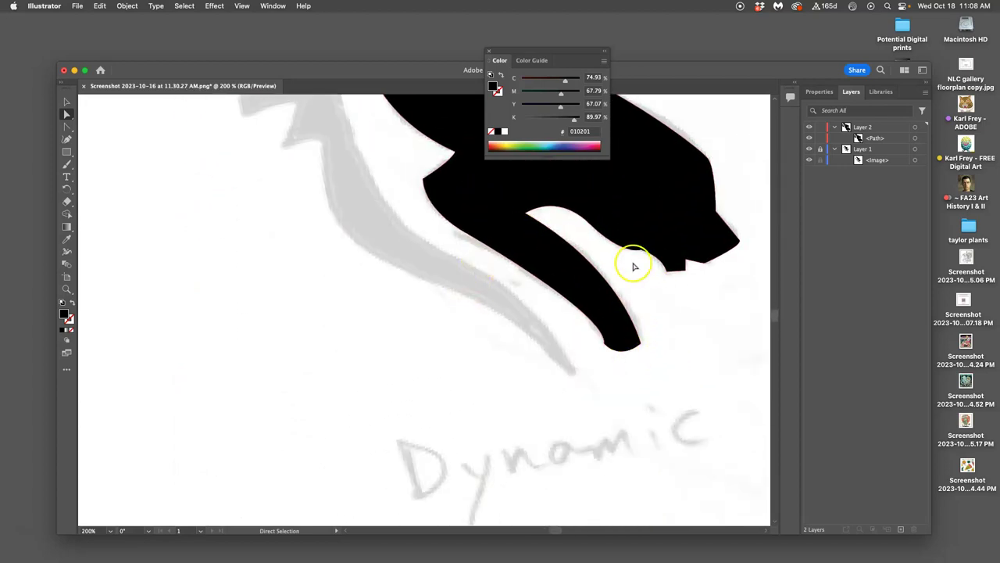
scroll(634, 261, "up", 4)
scroll(641, 286, "up", 5)
scroll(641, 286, "right", 2)
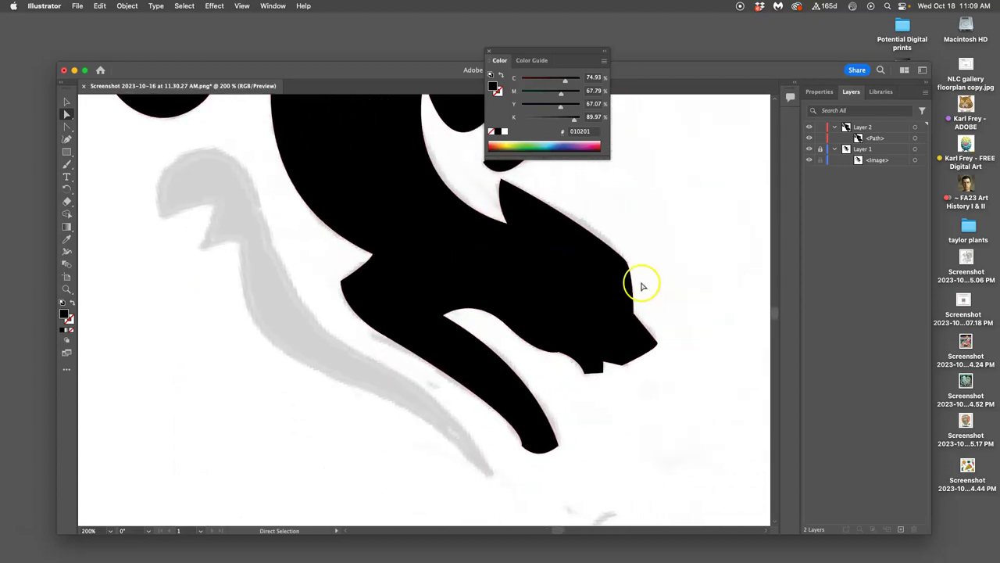
scroll(642, 286, "up", 1)
key("super+minus")
key("super+minus")
key("super+minus")
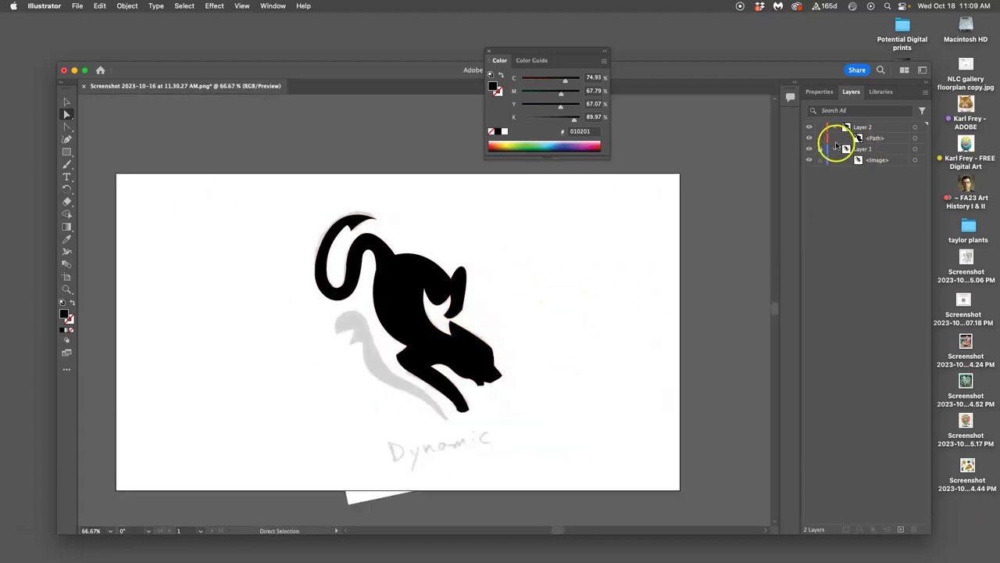
Toggle Layer 2's visibility repeatedly to compare the silhouette with the sketch, and leave the layer hidden.
left_click(808, 128)
left_click(810, 128)
left_click(810, 128)
left_click(809, 129)
left_click(809, 128)
left_click(810, 128)
left_click(810, 129)
left_click(810, 129)
left_click(810, 129)
Lock Layer 2 and create a new layer above it.
left_click(820, 128)
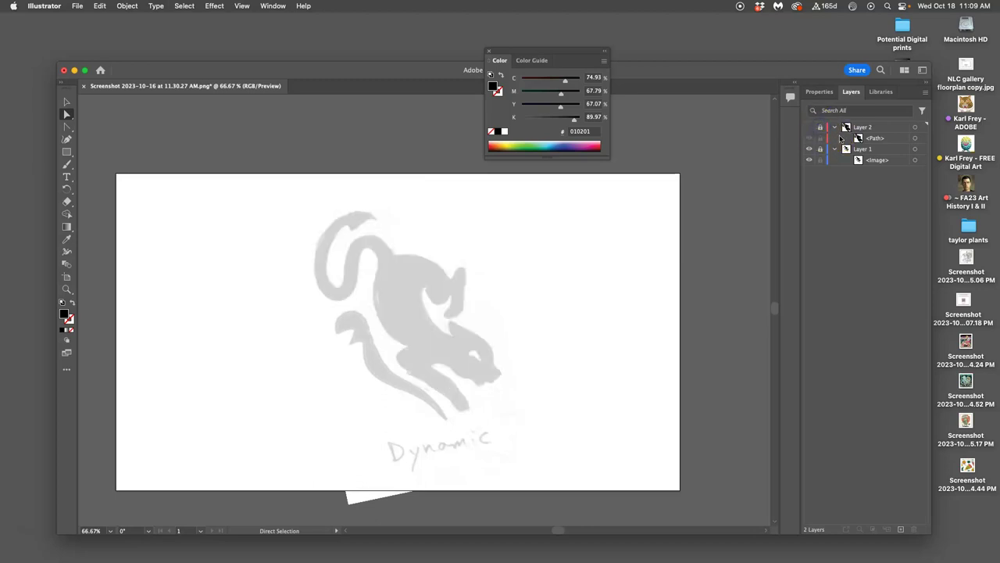
left_click(900, 529)
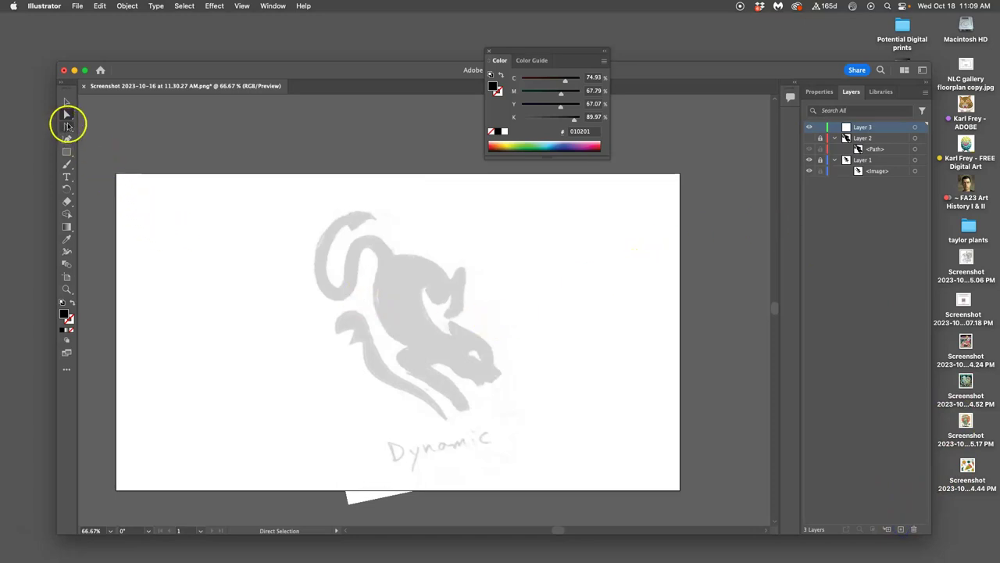
Activate the Pencil tool and set its fidelity near the smooth end of the scale in the tool options.
left_click(67, 139)
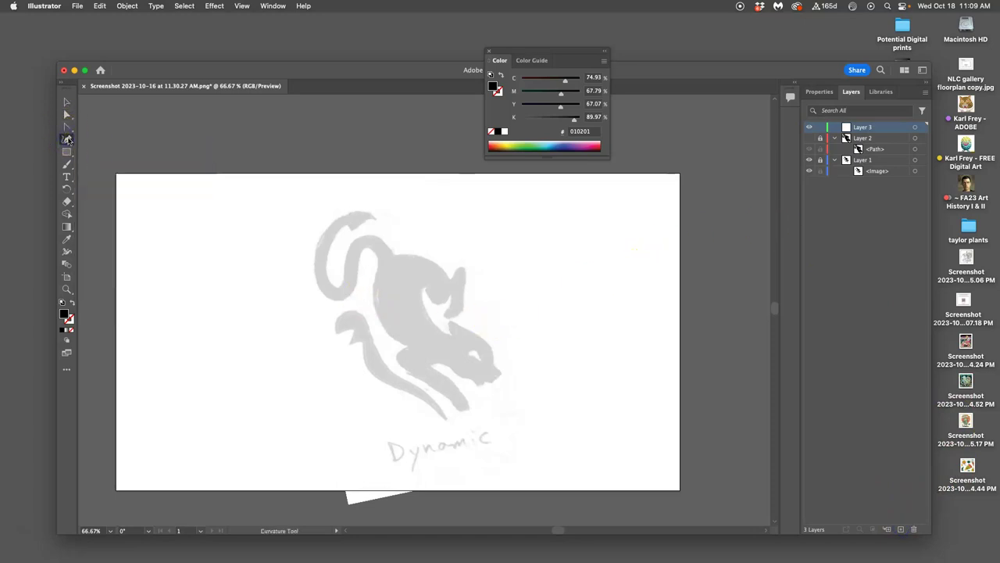
left_click(67, 164)
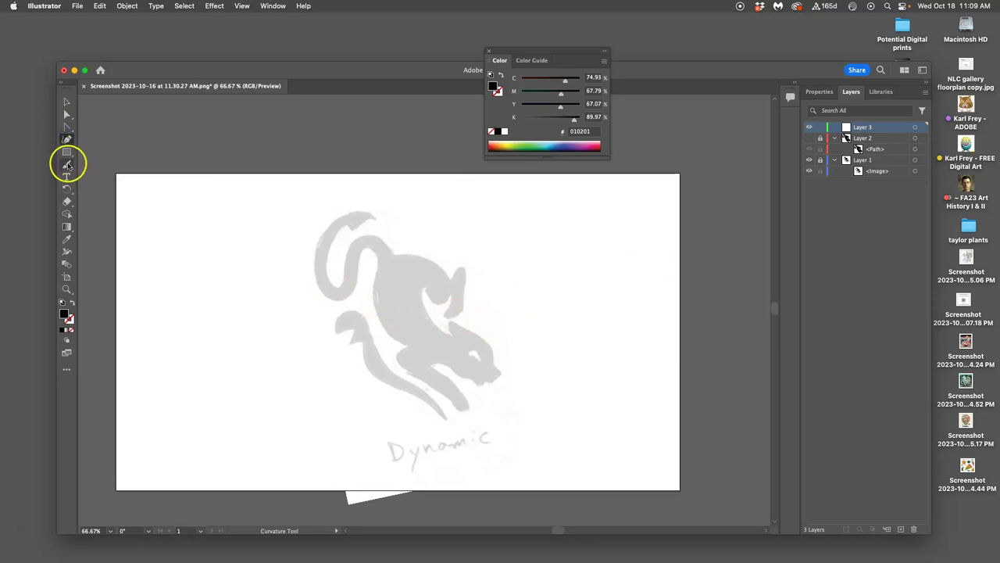
left_click(110, 193)
left_click_drag(109, 194, 110, 192)
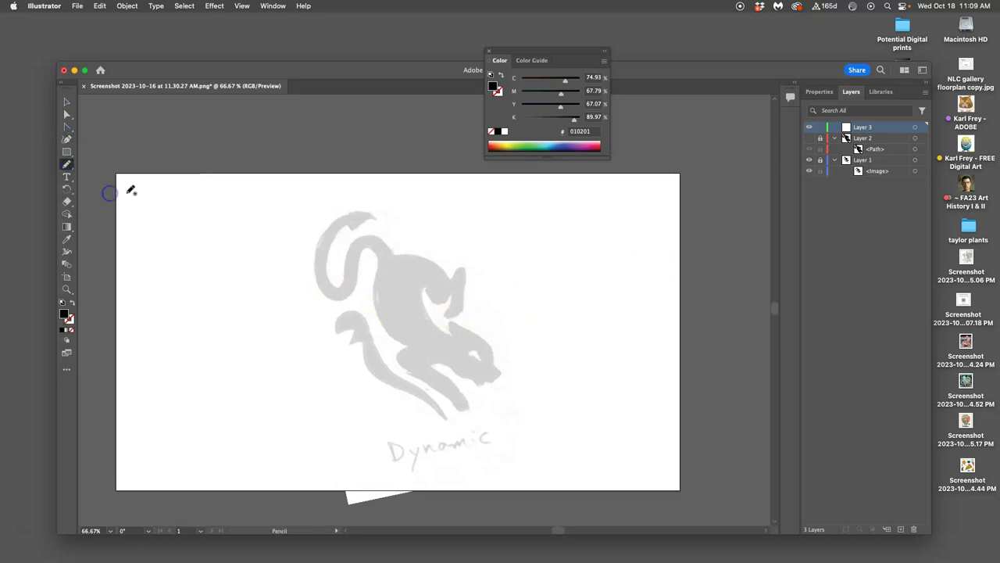
double_click(67, 165)
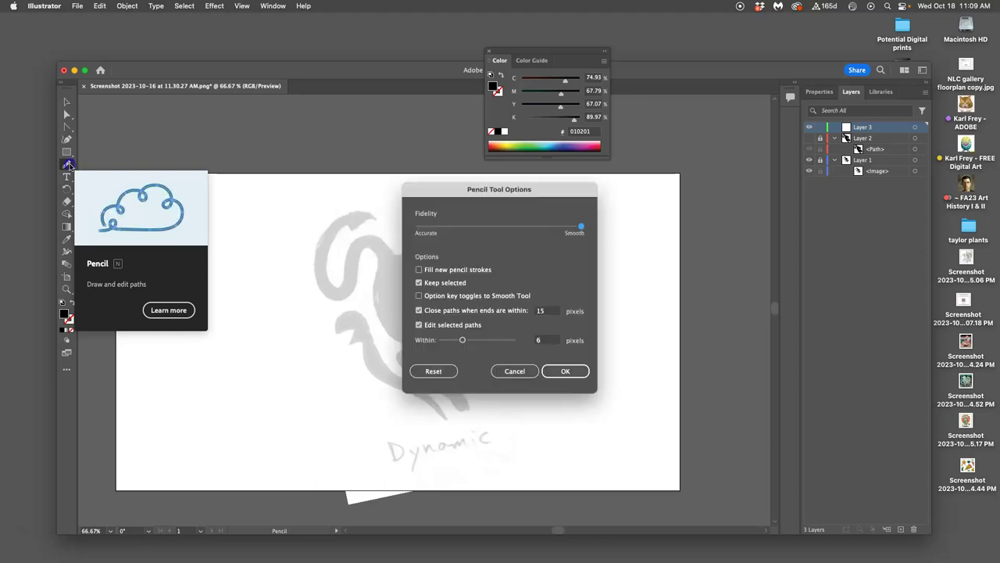
left_click(465, 202)
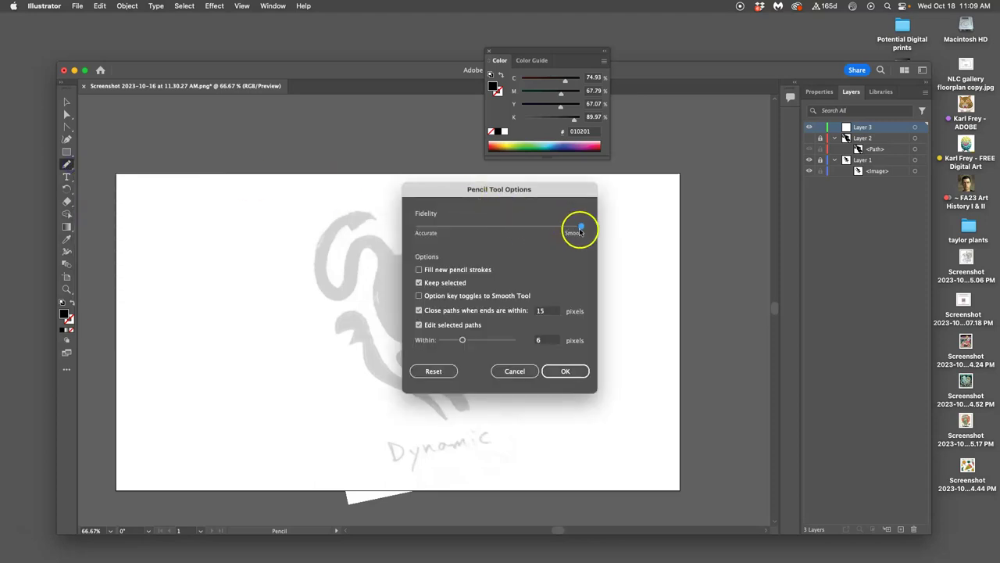
left_click(543, 227)
left_click(577, 373)
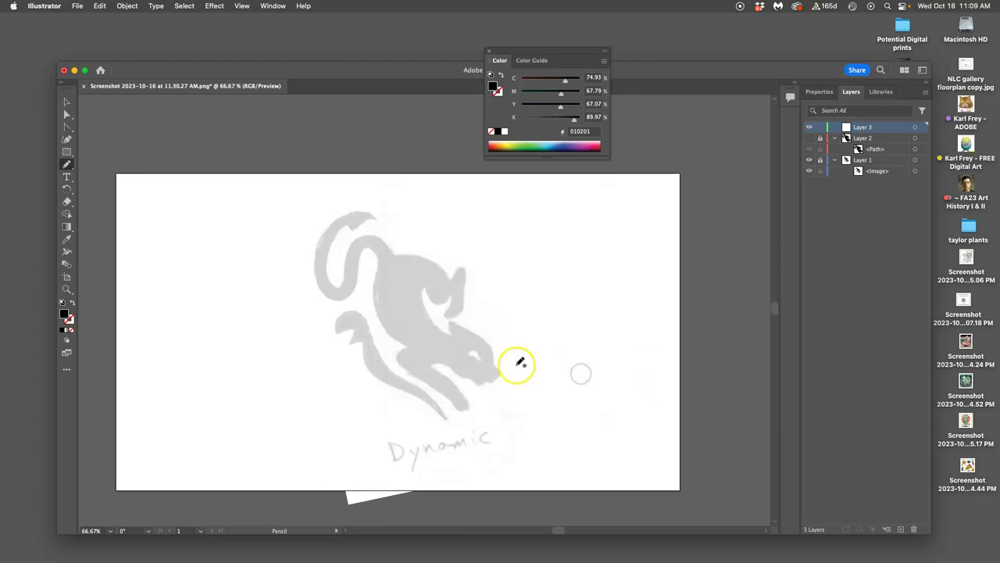
Trace the animal's eye as a closed Pencil shape on Layer 3, fill it with black and deselect it.
key("super+1")
key("super+=")
key("super+=")
key("super+=")
left_click_drag(525, 391, 295, 101)
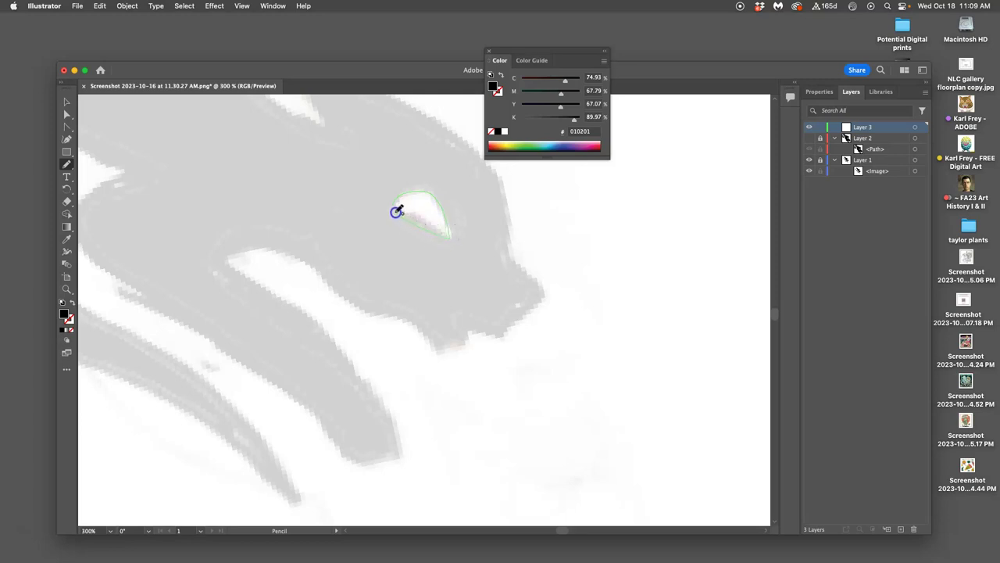
left_click_drag(395, 205, 393, 206)
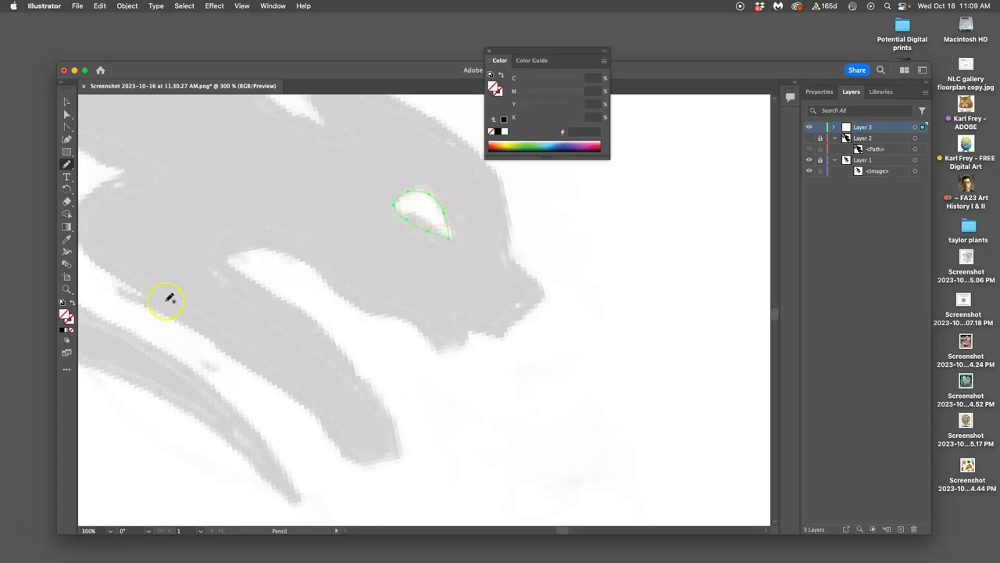
left_click(63, 331)
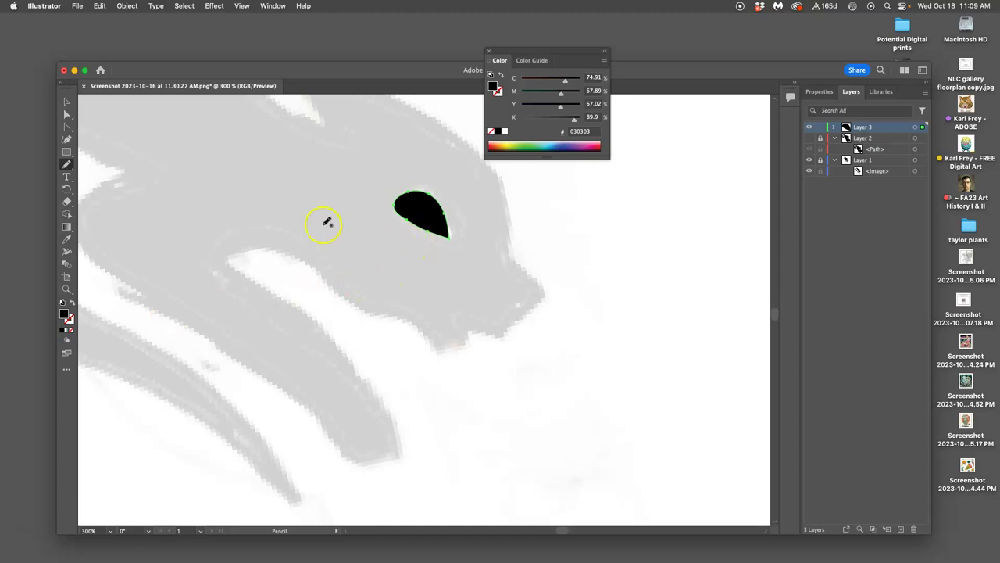
left_click(66, 114)
left_click(621, 237)
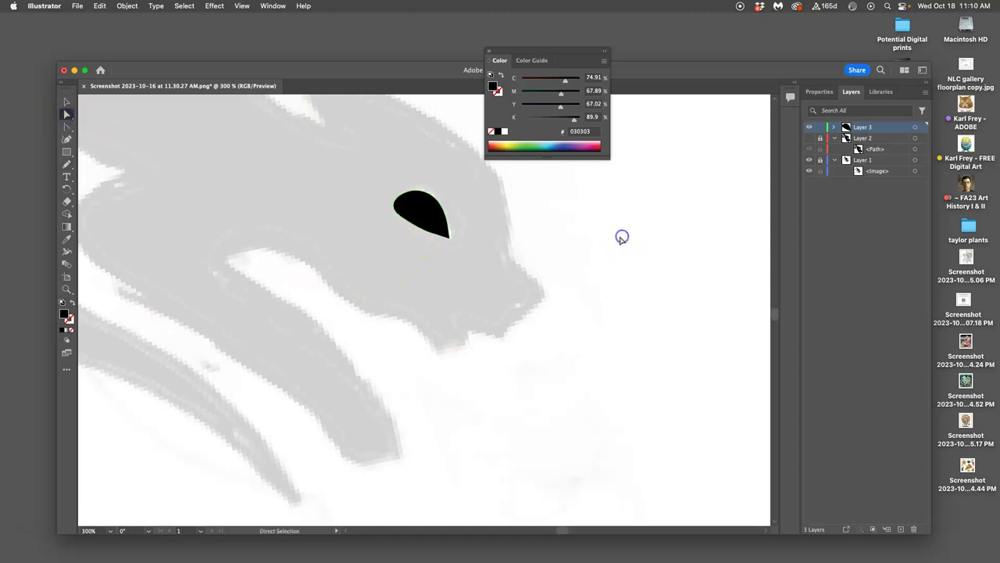
Delete the extra anchor point on the eye's lower edge near its pointed corner using the Pen tool.
scroll(463, 239, "up", 6)
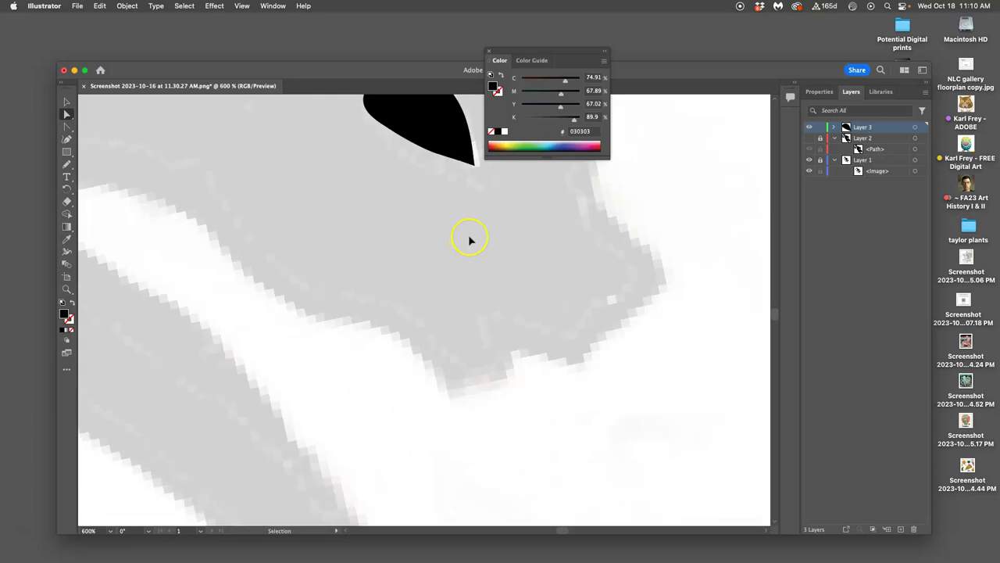
left_click(441, 266)
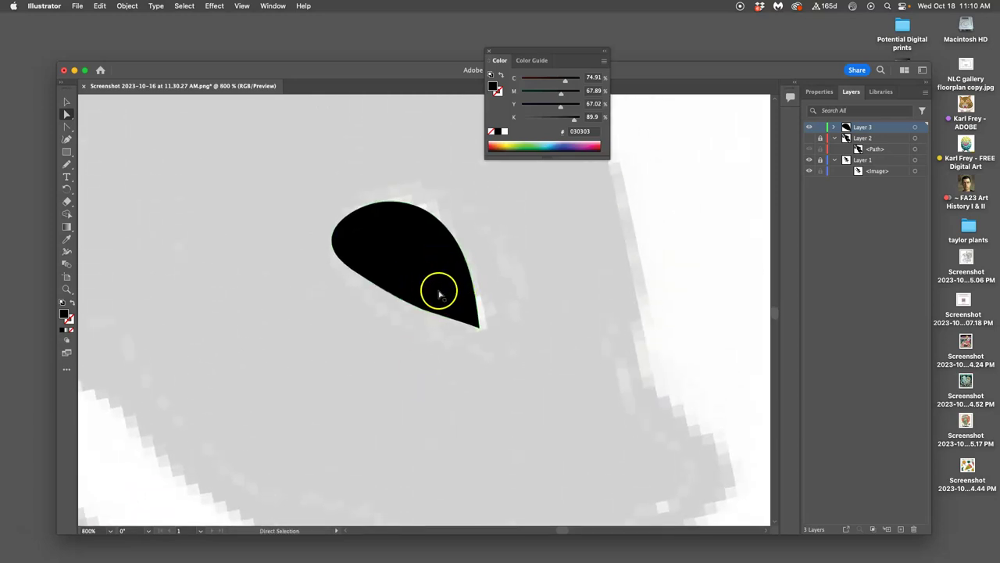
left_click_drag(422, 312, 429, 313)
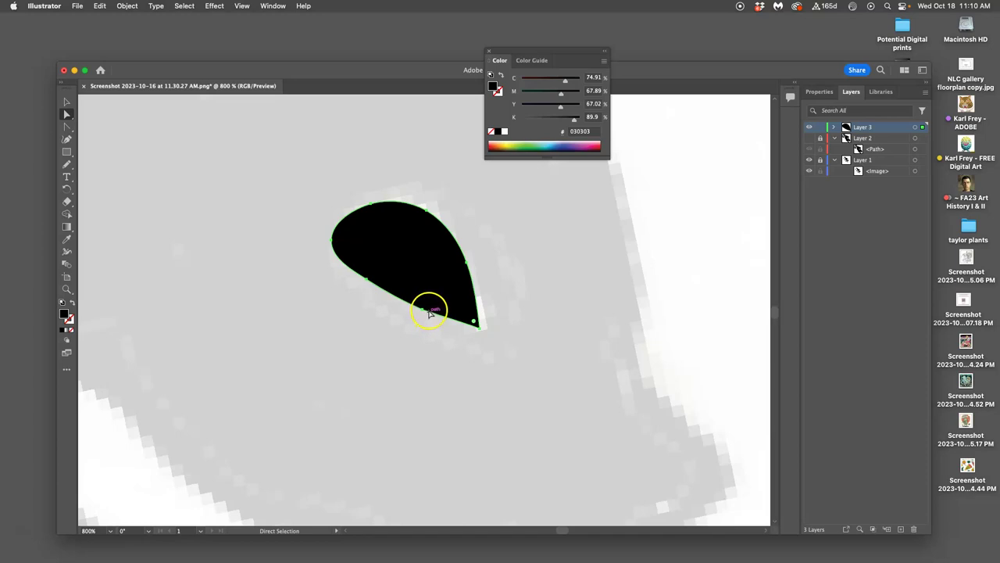
left_click(68, 139)
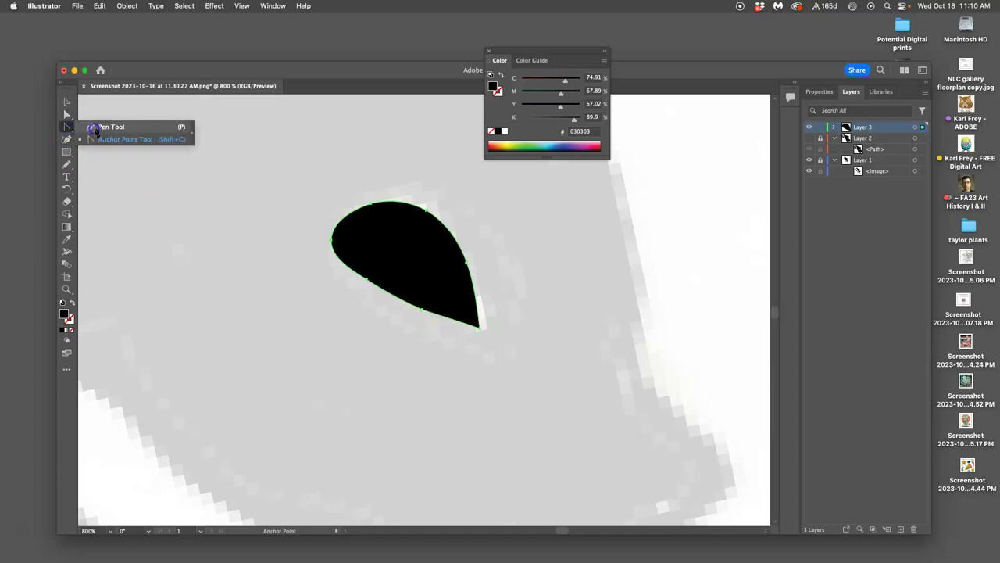
left_click(67, 127)
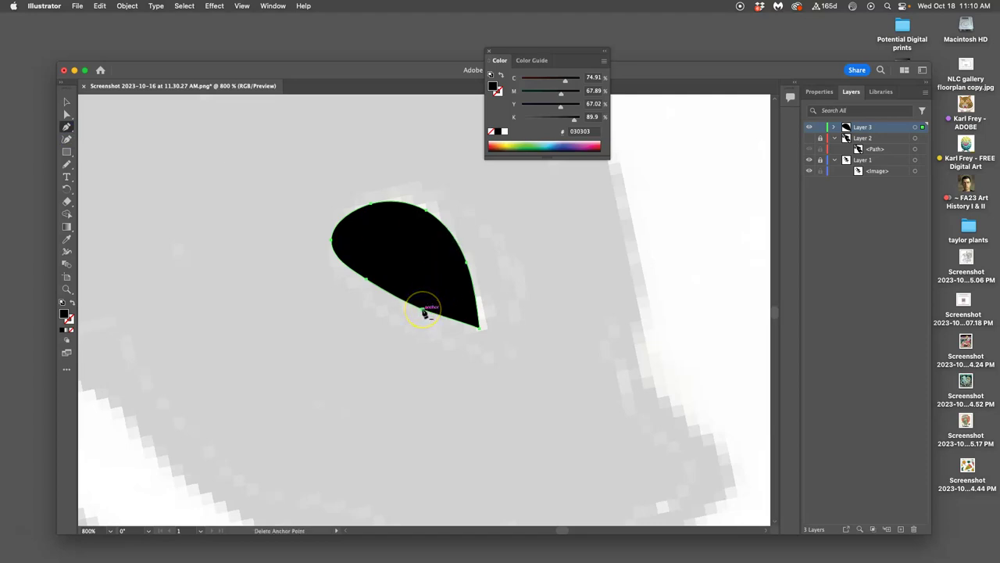
left_click(423, 312)
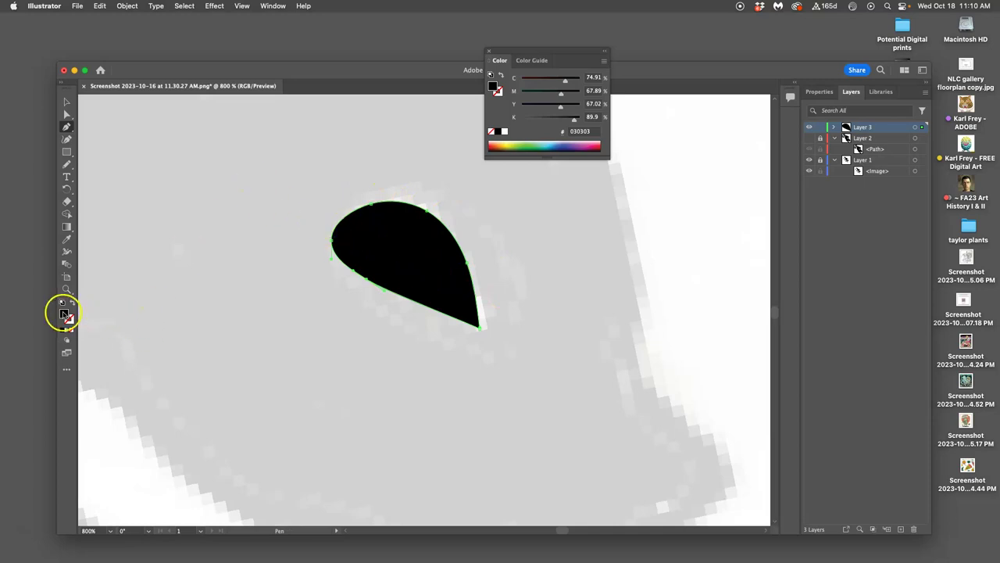
Fill the eye shape with white (FFFFFF) and make Layer 2 visible beneath it.
double_click(64, 313)
left_click(361, 222)
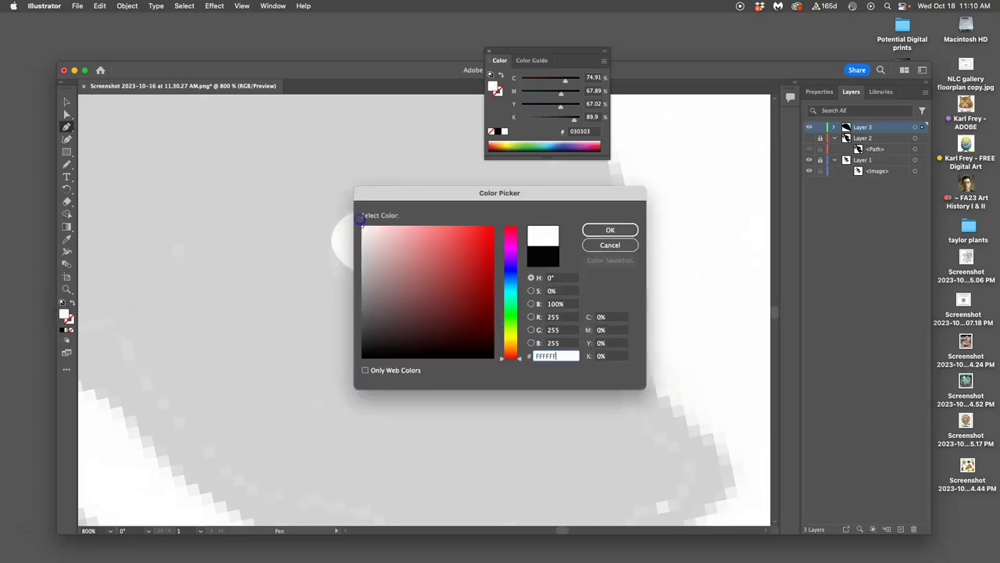
left_click(622, 229)
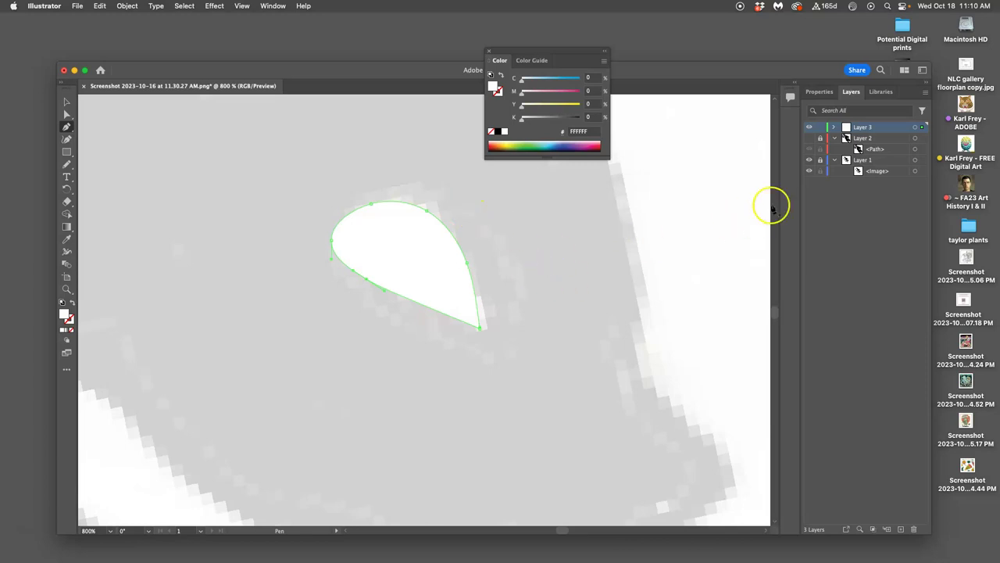
left_click(810, 138)
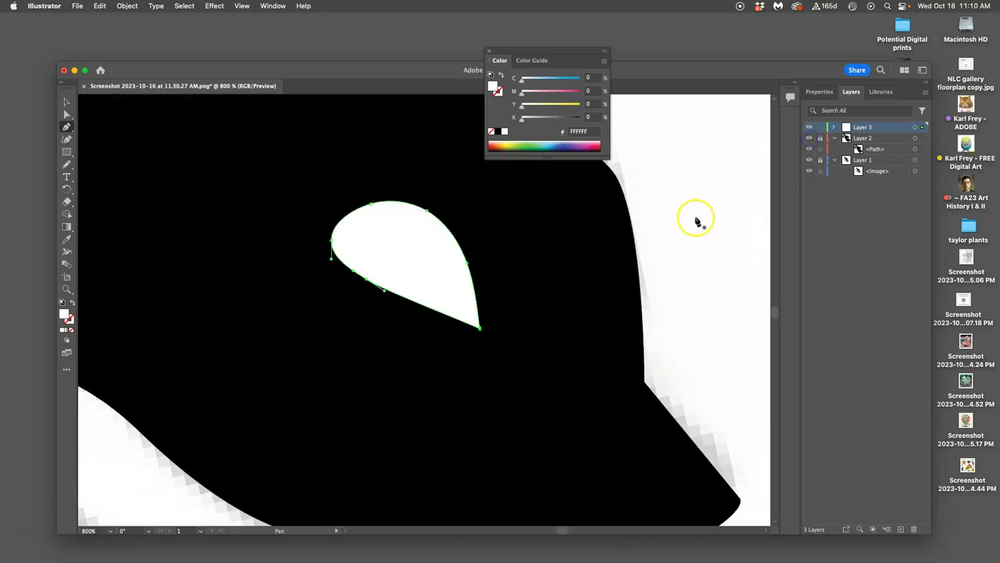
Deselect the eye shape and examine how it sits within the silhouette's head.
scroll(696, 221, "down", 7)
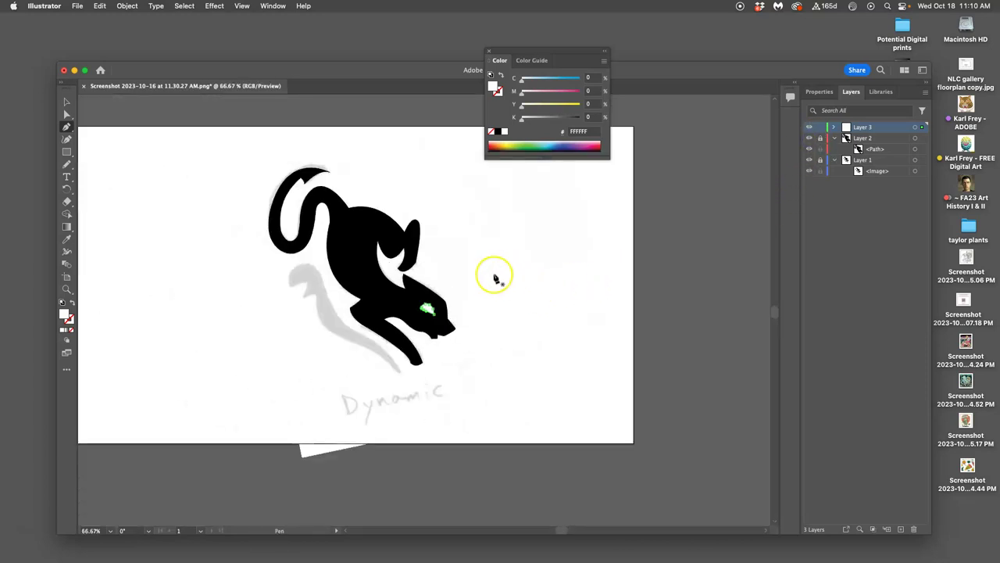
scroll(494, 278, "up", 2)
left_click(67, 102)
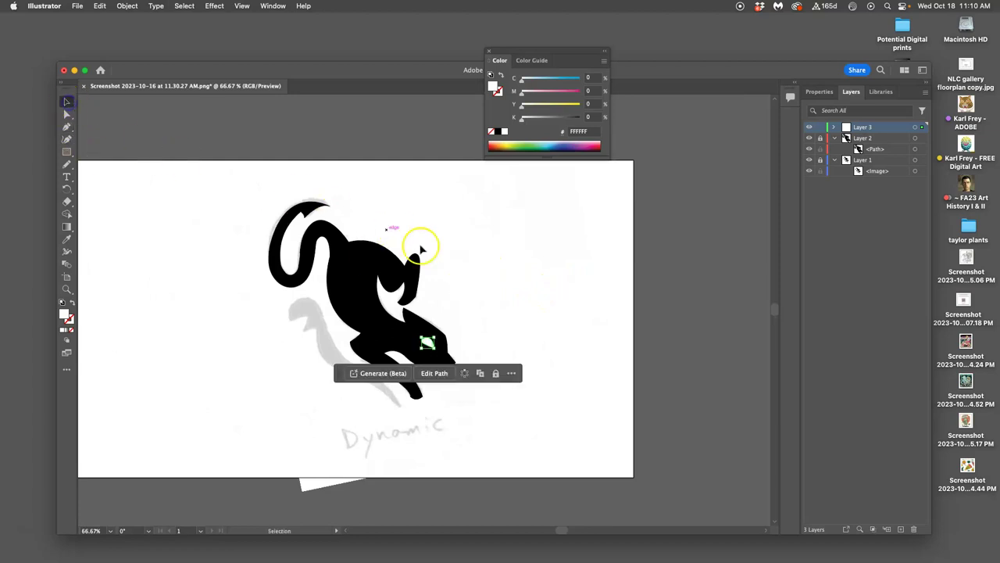
key("super+=")
key("super+=")
key("super+=")
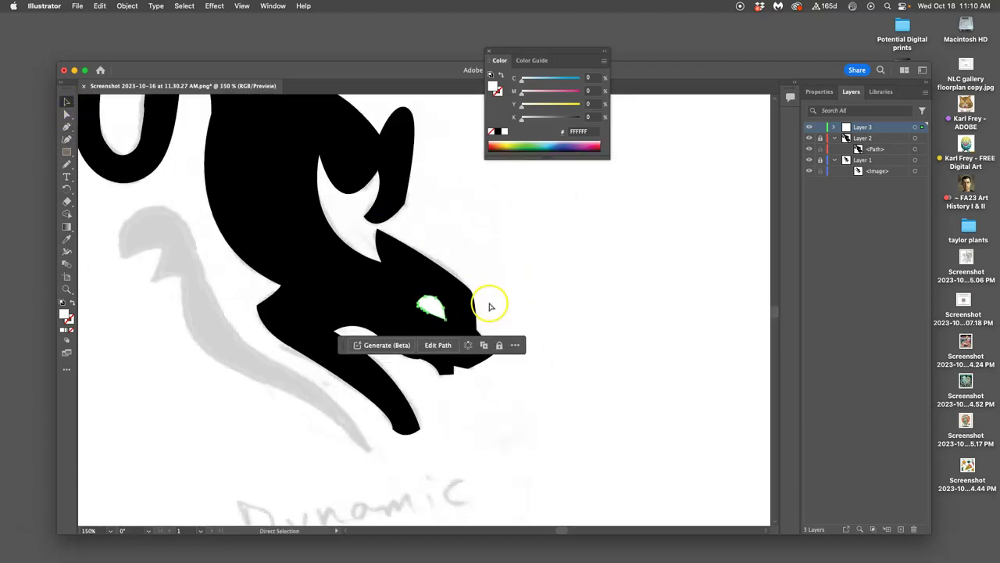
left_click_drag(415, 289, 448, 319)
left_click(543, 307)
key("super+1")
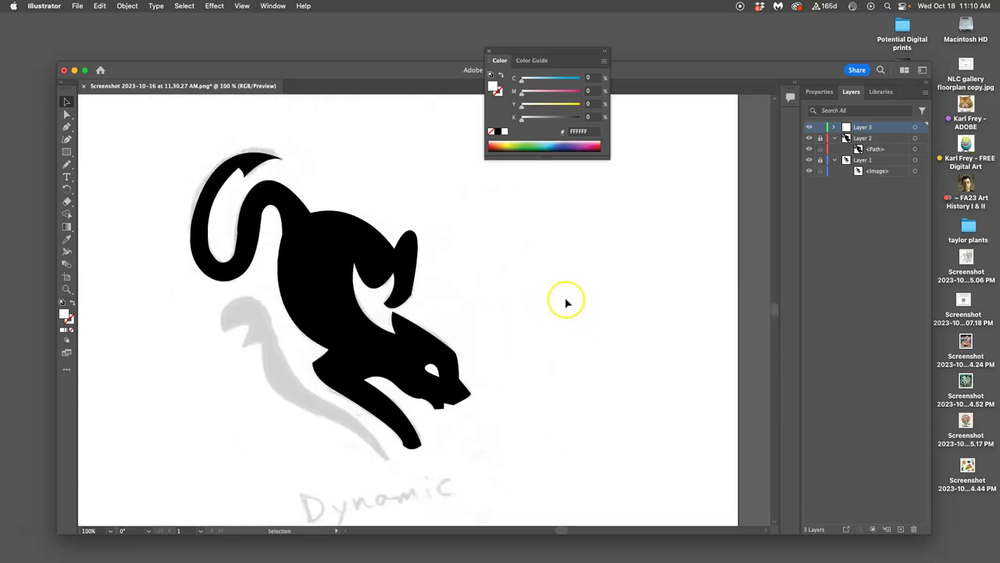
Examine the whole silhouette with its white eye at thumbnail size and enlarged to judge its readability.
key("super+minus")
key("super+minus")
key("super+minus")
key("super+minus")
key("super+minus")
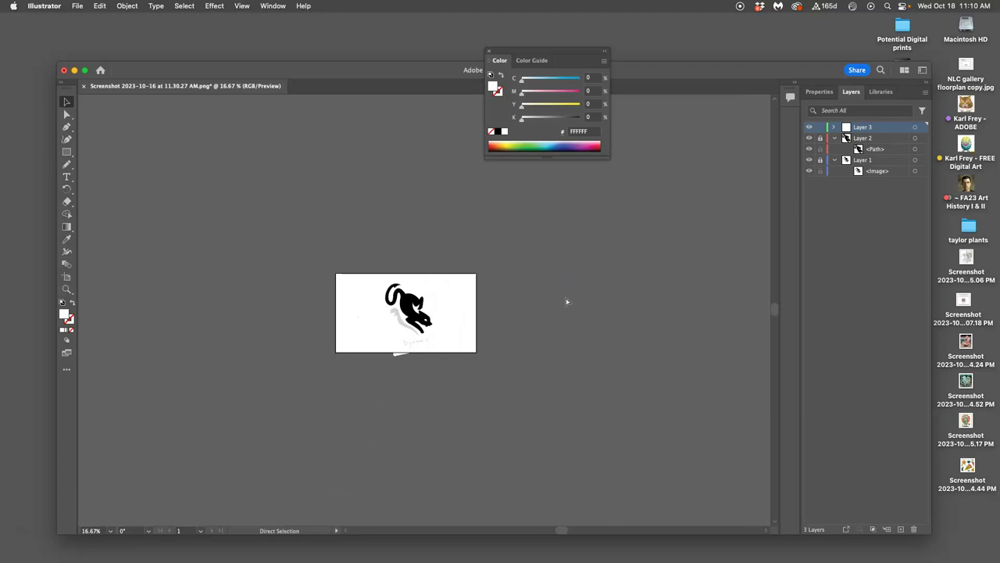
key("super+minus")
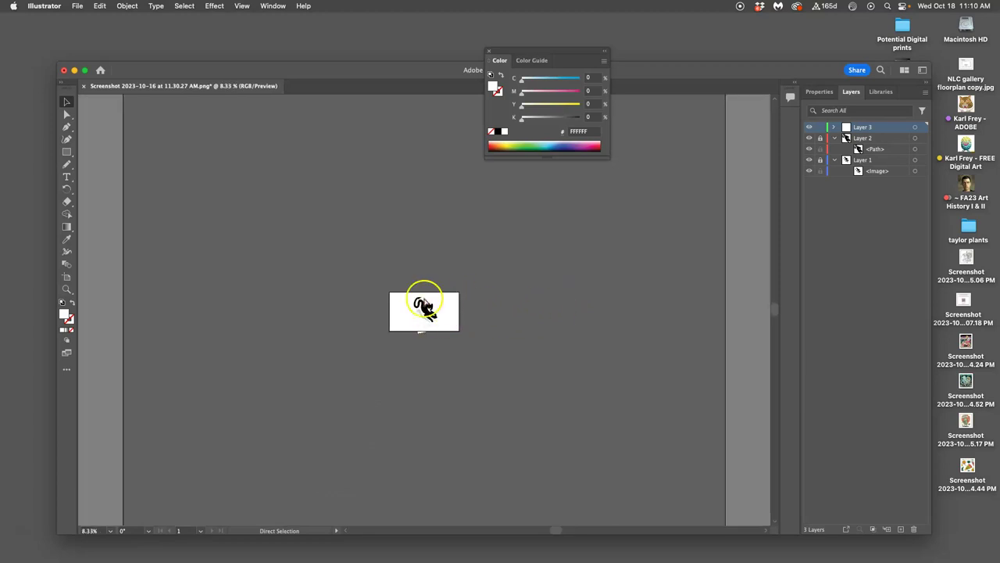
left_click_drag(433, 306, 439, 313)
key("super+plus")
key("super+plus")
key("super+plus")
key("super+plus")
key("super+plus")
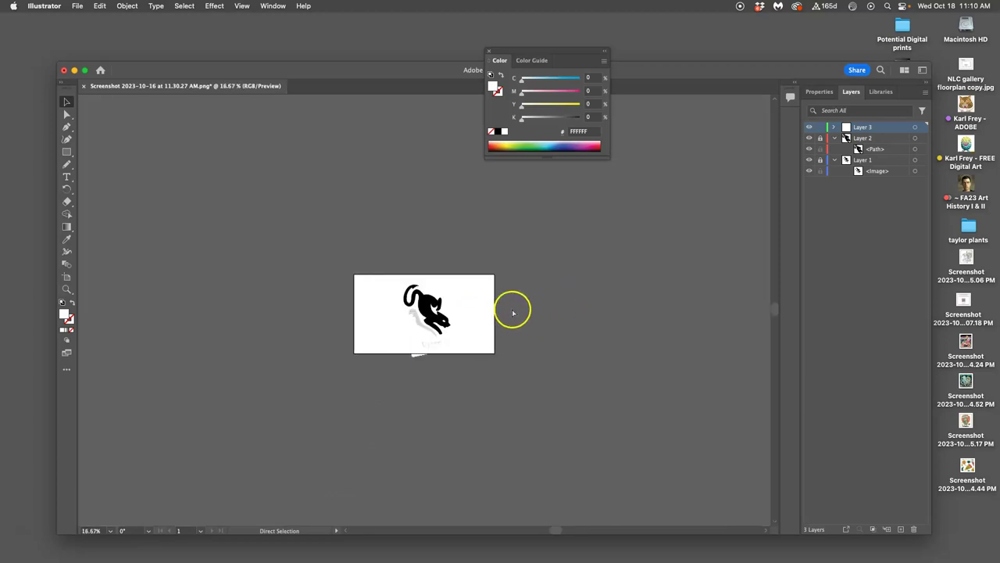
key("super+plus")
key("super+plus")
key("super+plus")
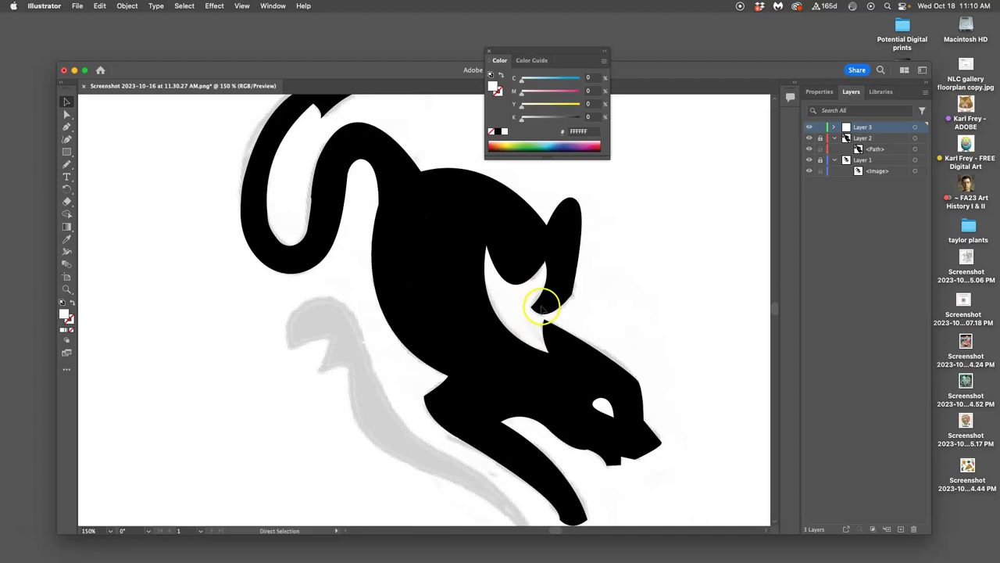
Unlock Layer 2 and move the silhouette together with its eye off the artboard onto the empty canvas to its right.
key("super+minus")
left_click_drag(603, 304, 519, 297)
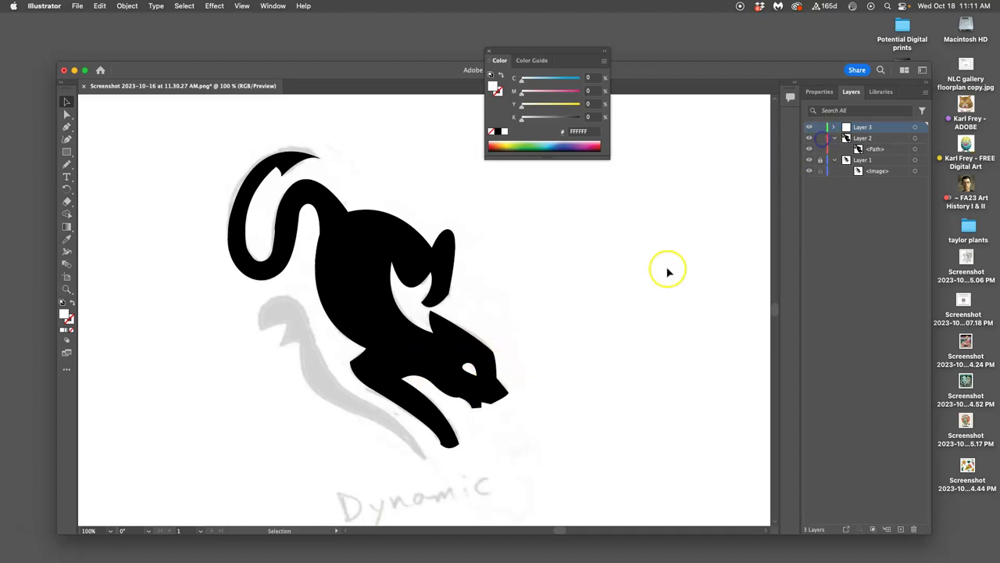
key("super+minus")
key("super+minus")
key("super+minus")
left_click(67, 103)
left_click_drag(352, 246, 471, 358)
left_click_drag(440, 328, 645, 289)
left_click(659, 387)
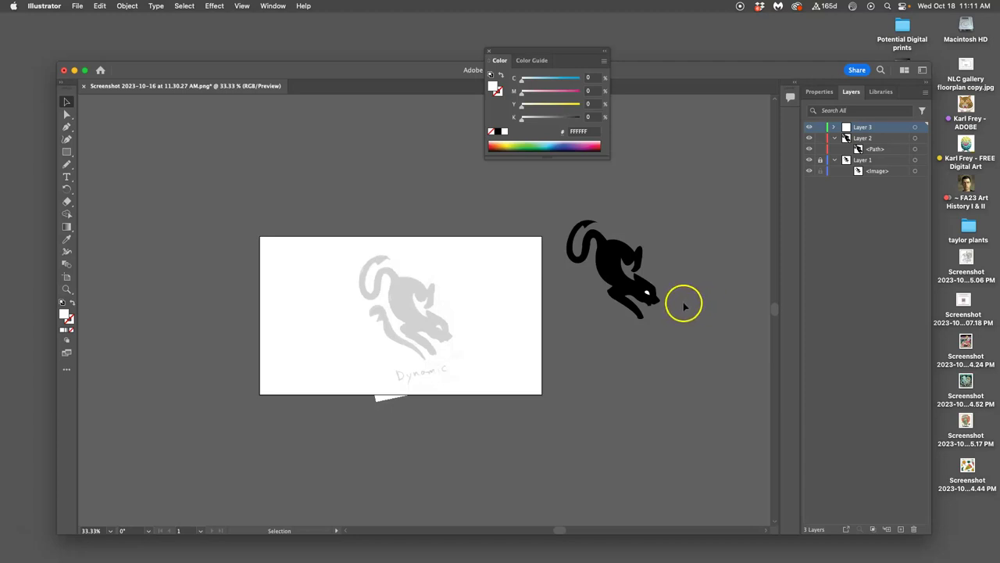
Select the black silhouette together with its white eye and expand Layer 3 to show the eye's path.
key("super+equal")
key("super+equal")
key("super+equal")
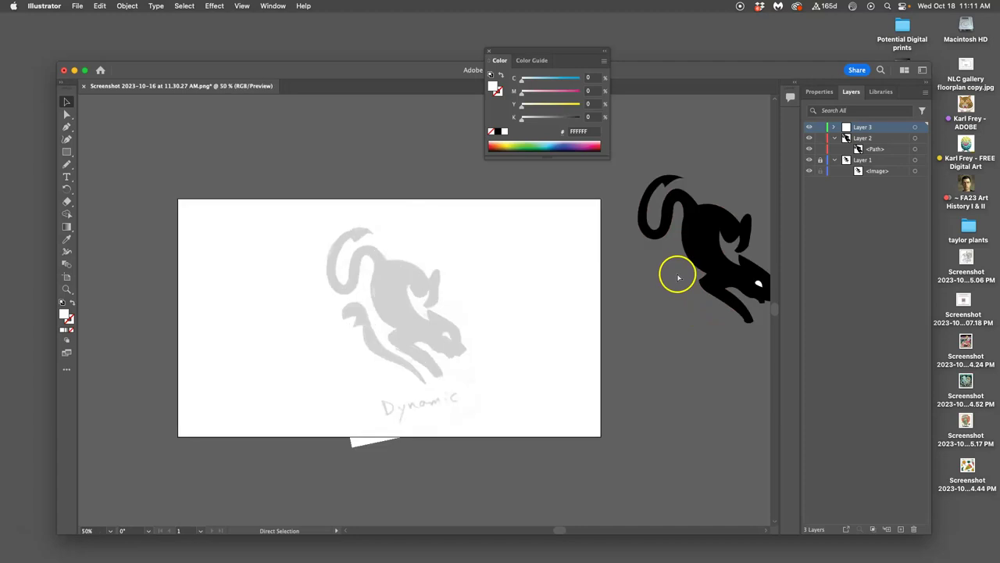
left_click_drag(676, 274, 36, 399)
left_click(458, 374)
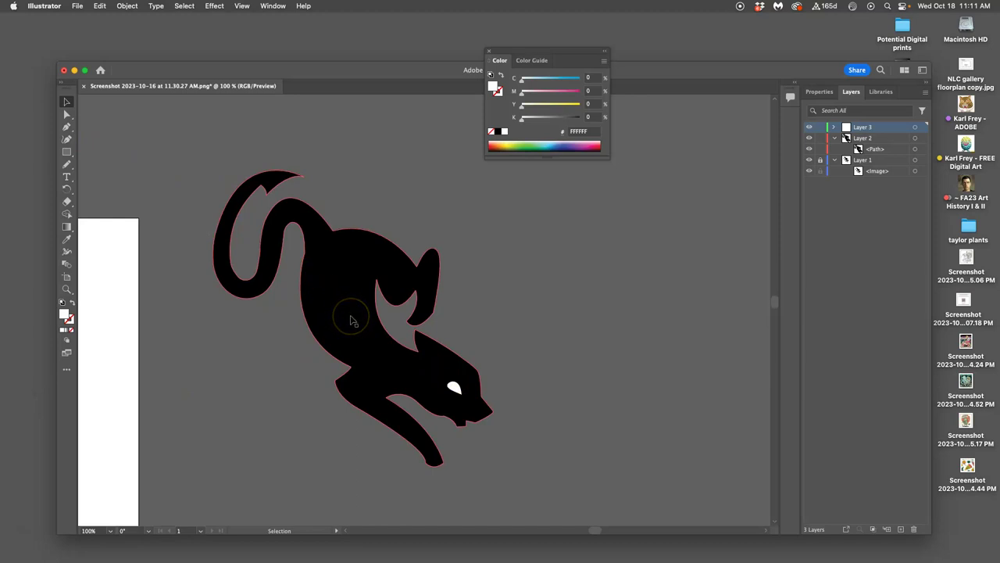
left_click(351, 319)
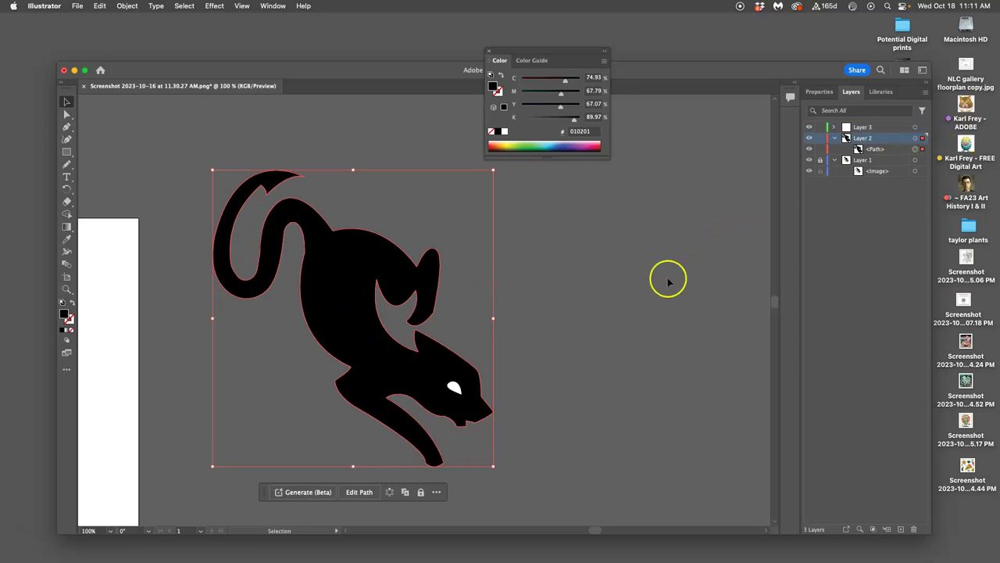
left_click(453, 387, "shift")
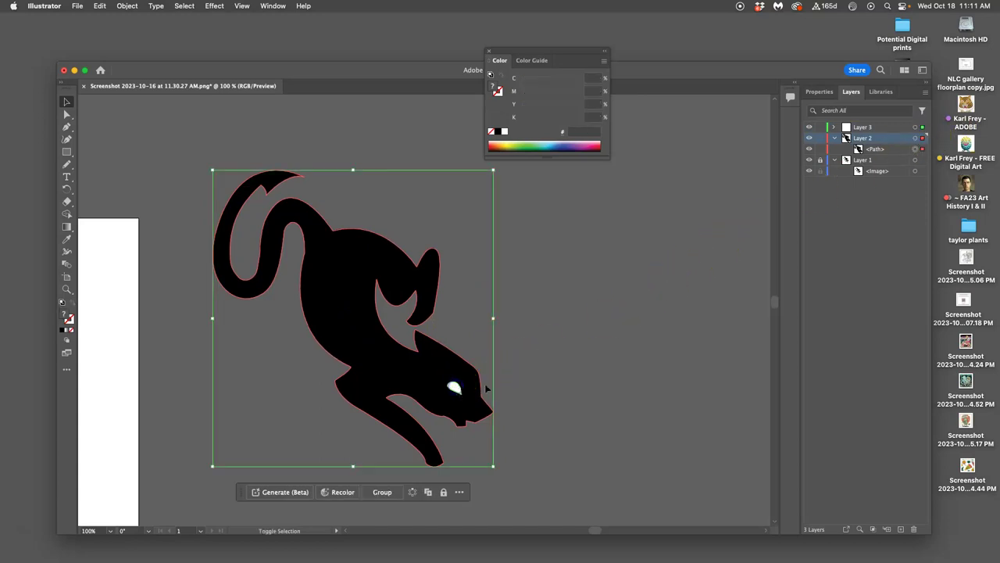
left_click(835, 126)
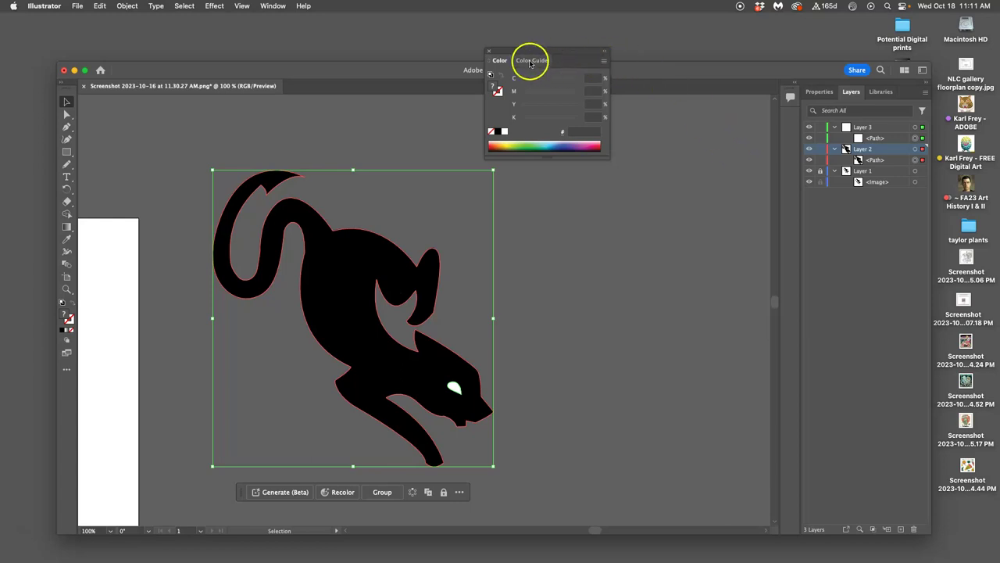
Show the Pathfinder panel, dock it beside the Layers panel and expand it.
left_click(272, 7)
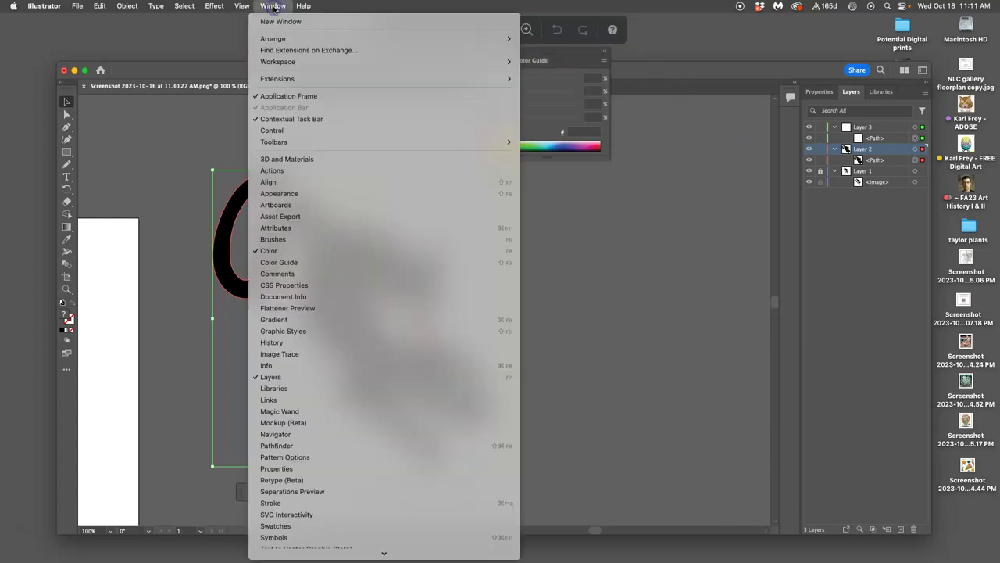
mouse_move(335, 551)
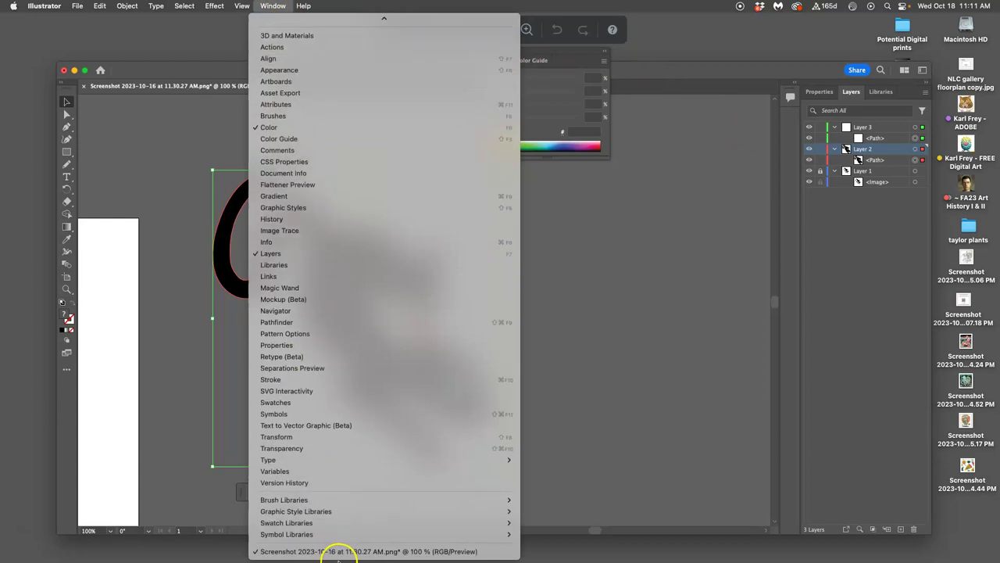
left_click(278, 324)
left_click_drag(144, 357, 788, 122)
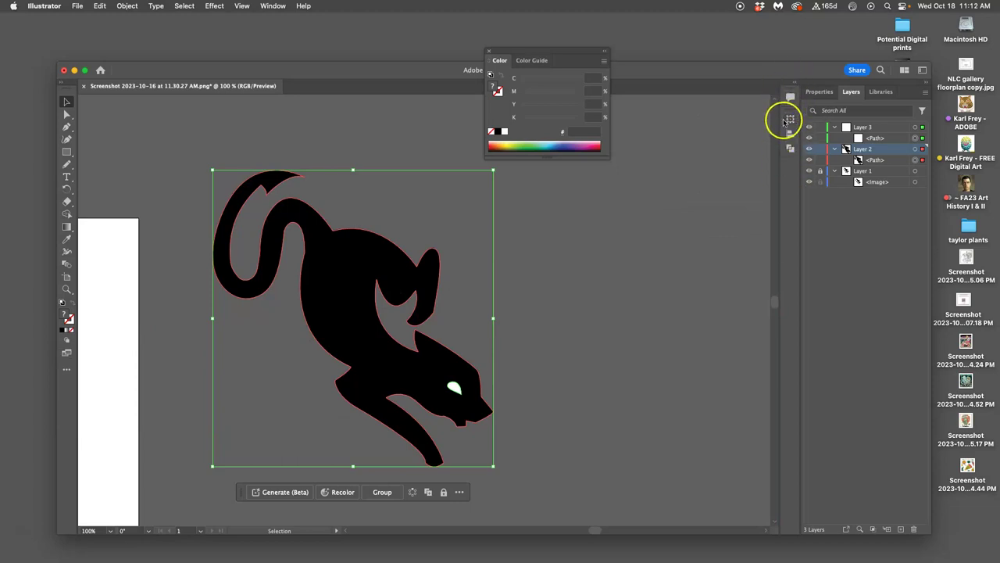
left_click(791, 150)
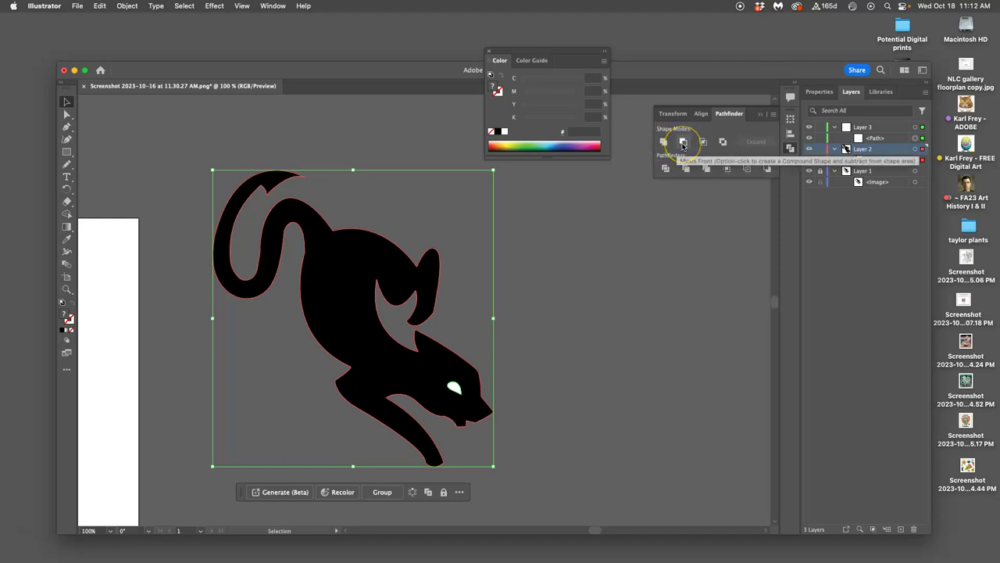
Cut the eye out of the silhouette with Pathfinder's Exclude so both become one compound shape.
left_click(683, 143)
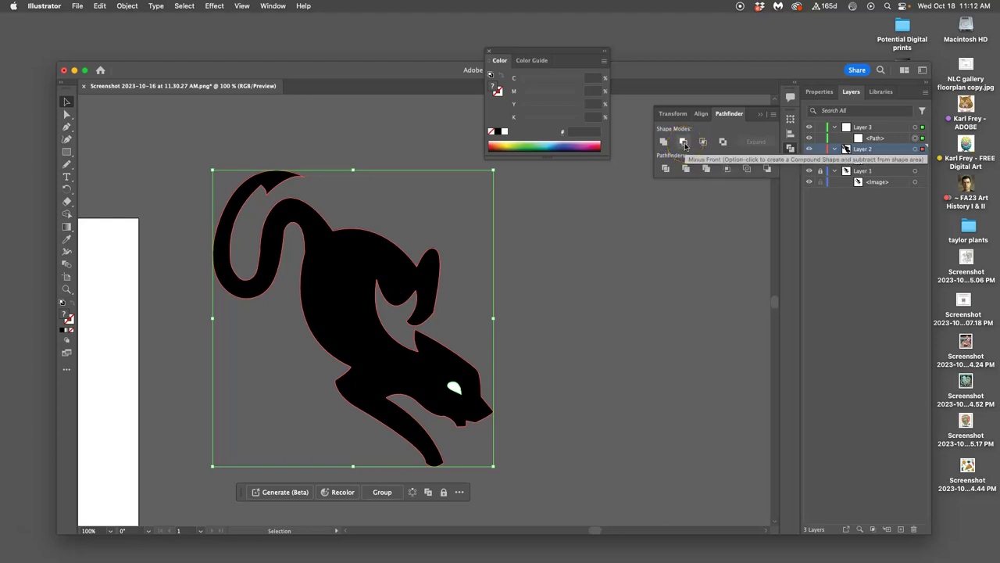
left_click(723, 142)
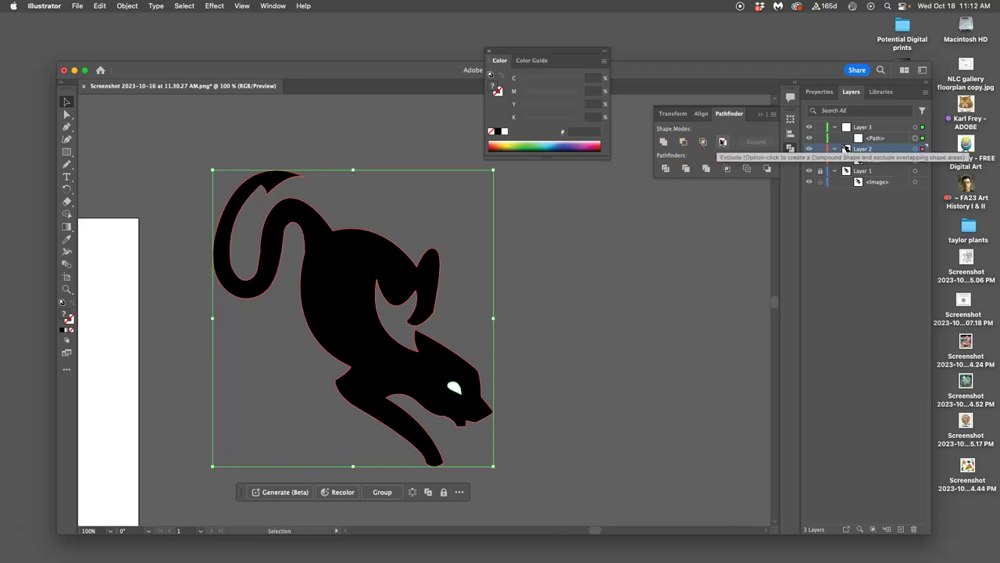
left_click(723, 142)
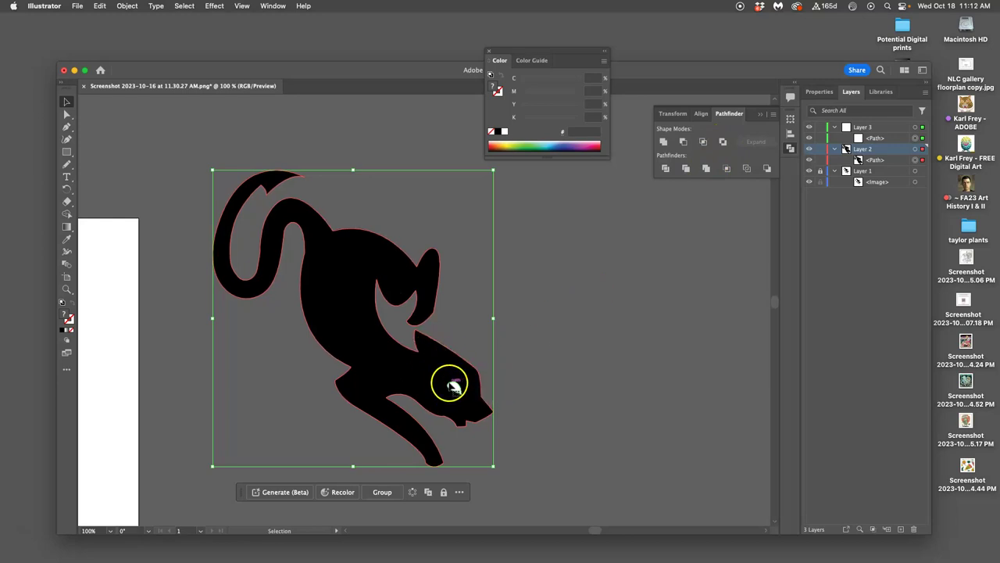
left_click(723, 142)
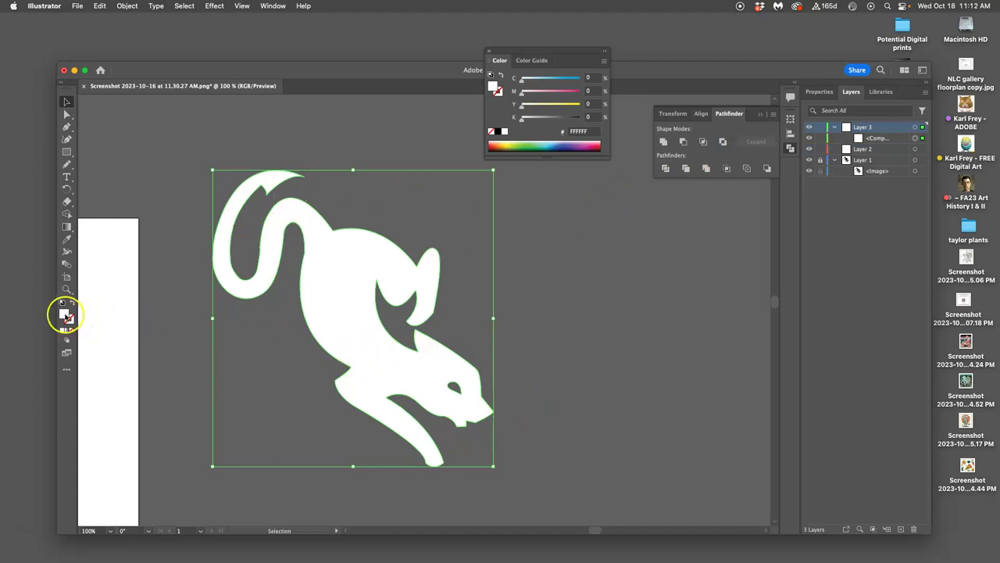
Fill the compound silhouette with black (000000) and deselect it.
double_click(66, 315)
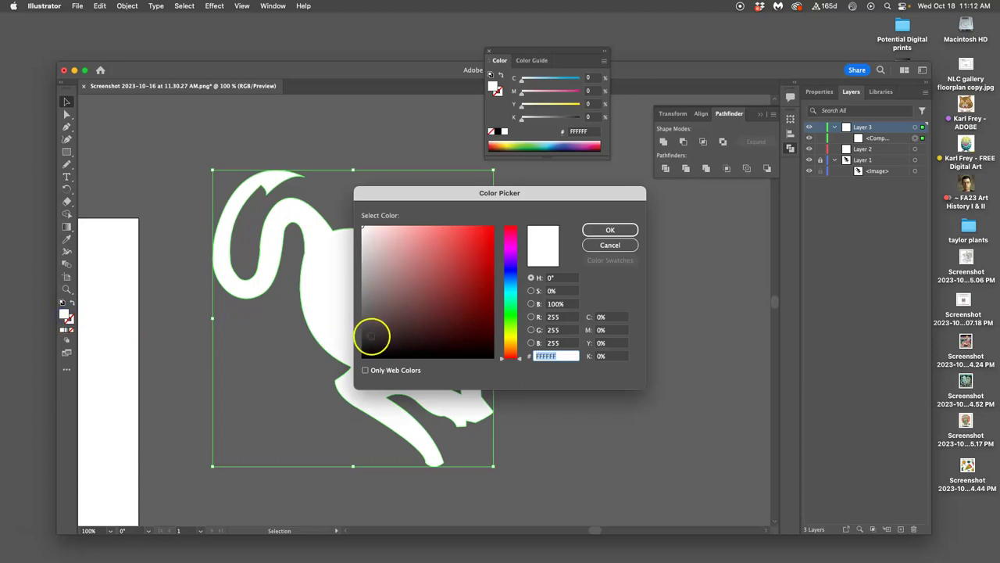
left_click_drag(366, 344, 349, 378)
left_click(596, 230)
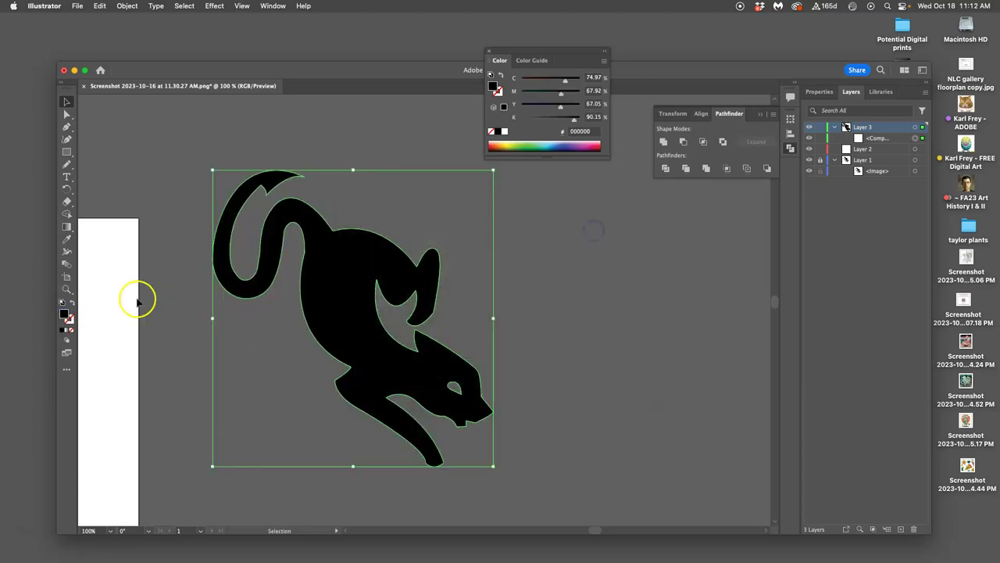
left_click(167, 314)
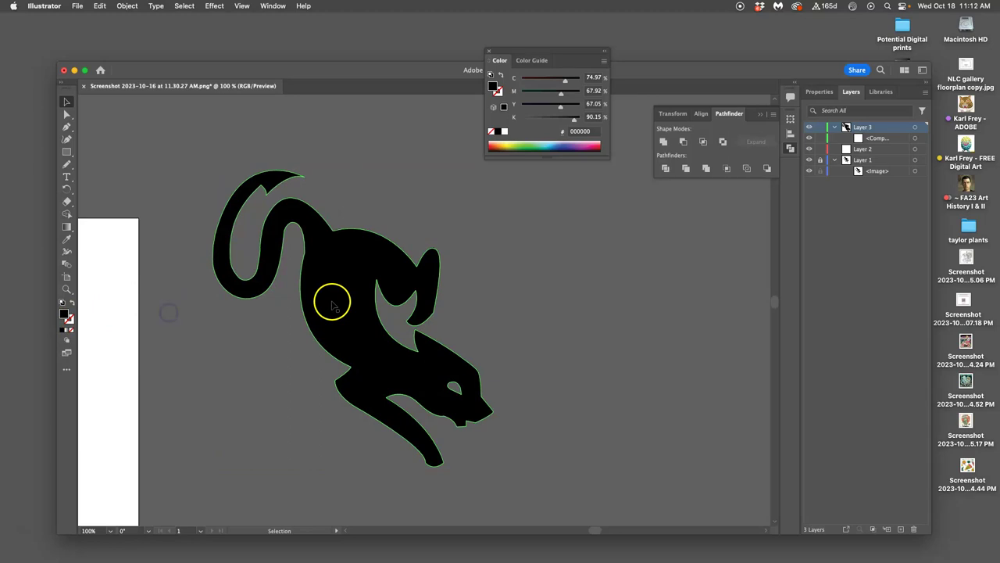
Move the black silhouette back onto the artboard over its matching gray sketch and deselect it.
key("super+minus")
key("super+minus")
key("super+minus")
key("v")
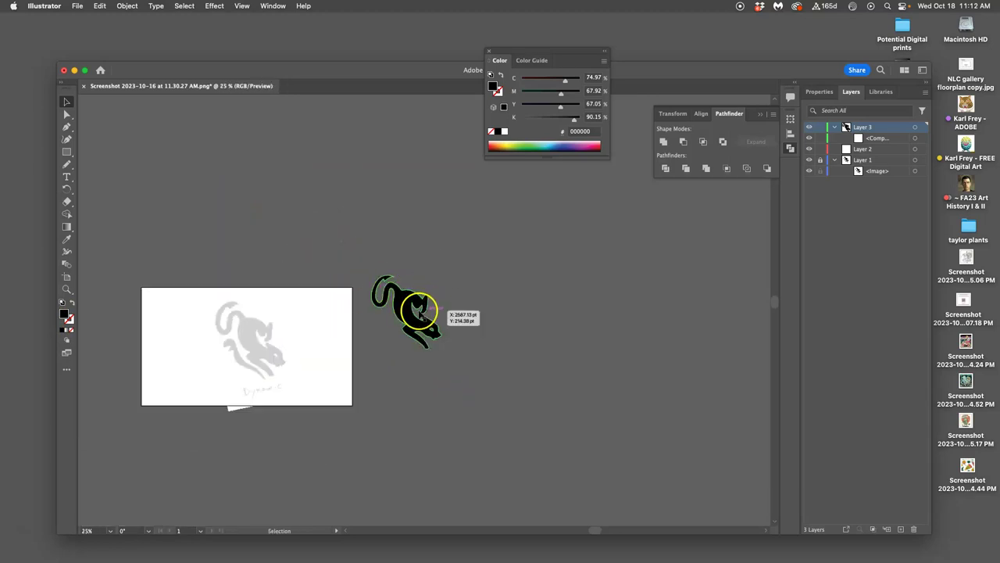
left_click_drag(408, 316, 251, 344)
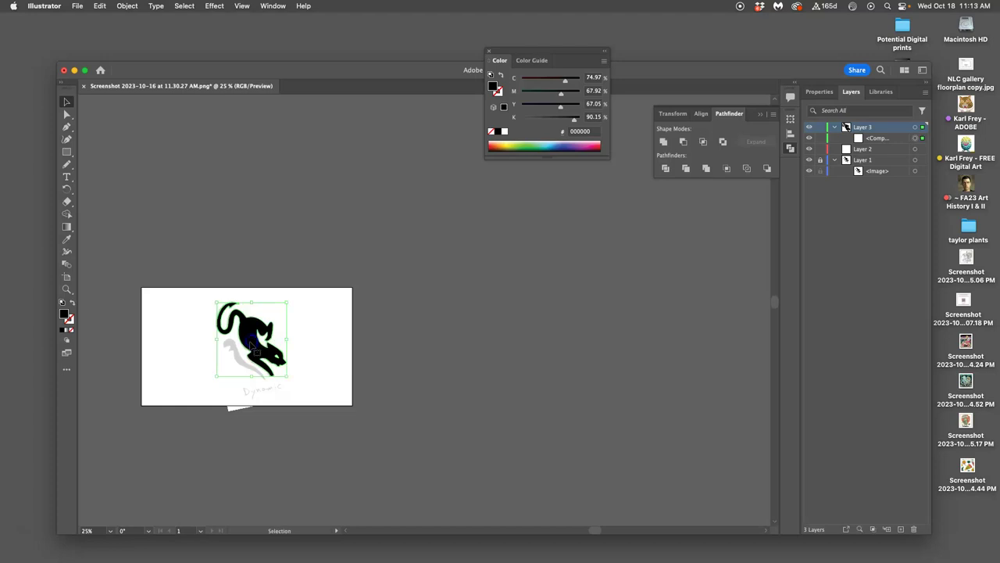
left_click(290, 350)
key("super+equal")
key("super+equal")
key("super+equal")
key("super+equal")
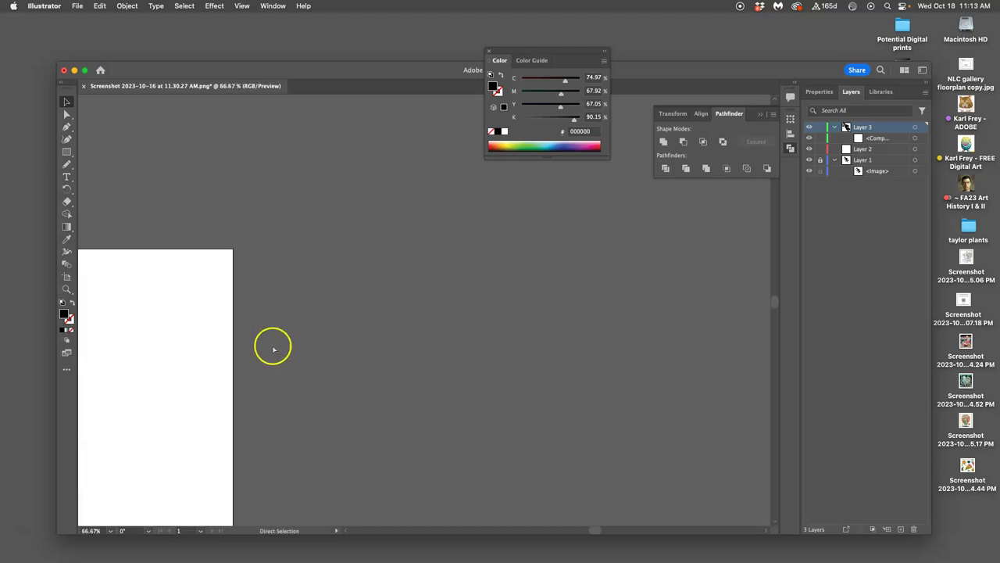
key("space")
left_click_drag(174, 369, 826, 244)
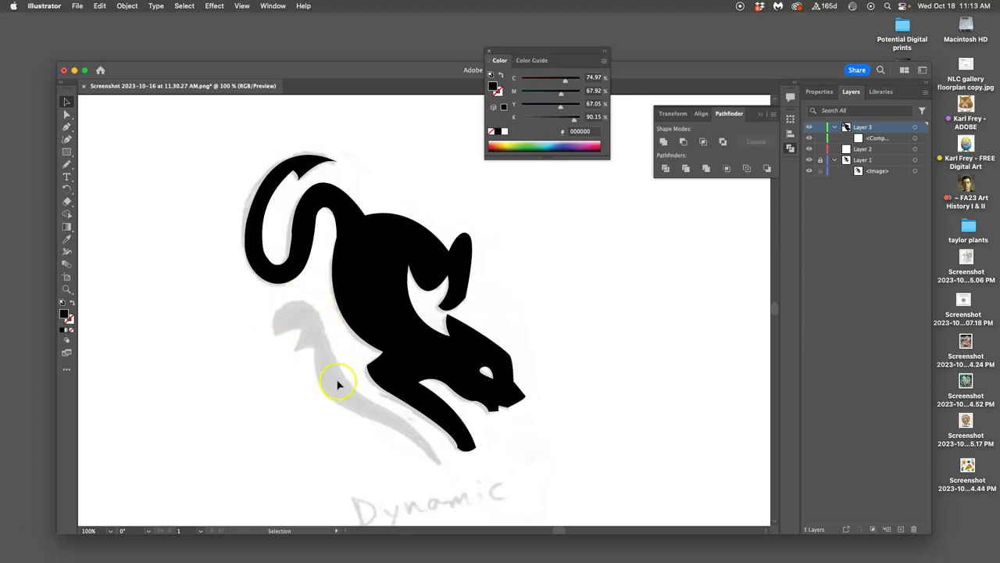
left_click(66, 126)
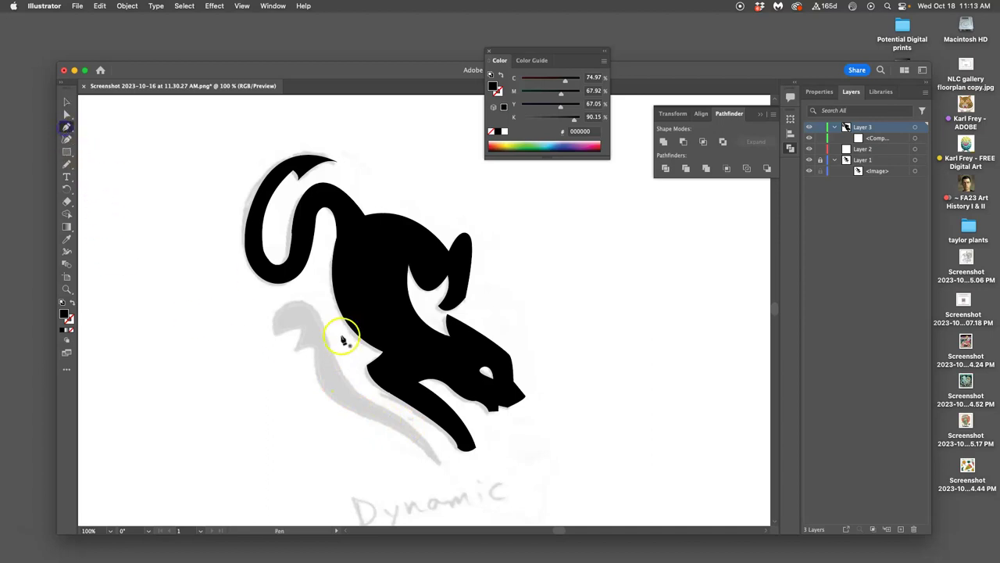
left_click(274, 336)
left_click(319, 321)
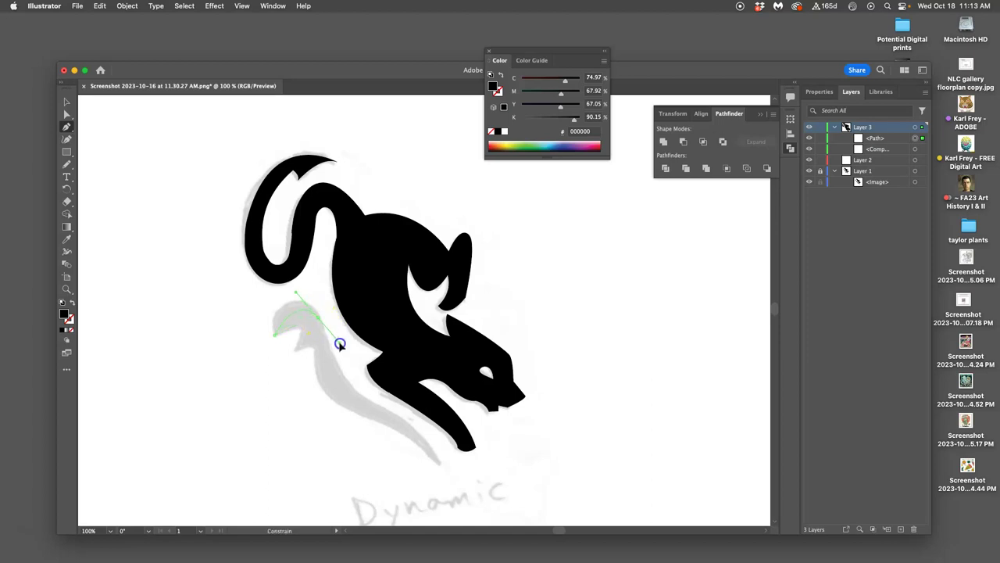
left_click_drag(321, 363, 360, 374)
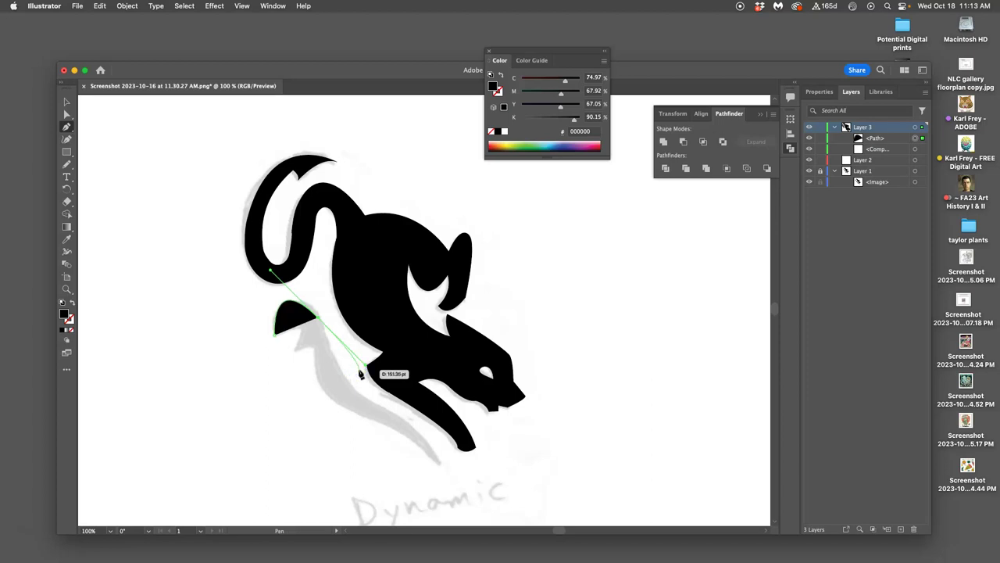
key("super+z")
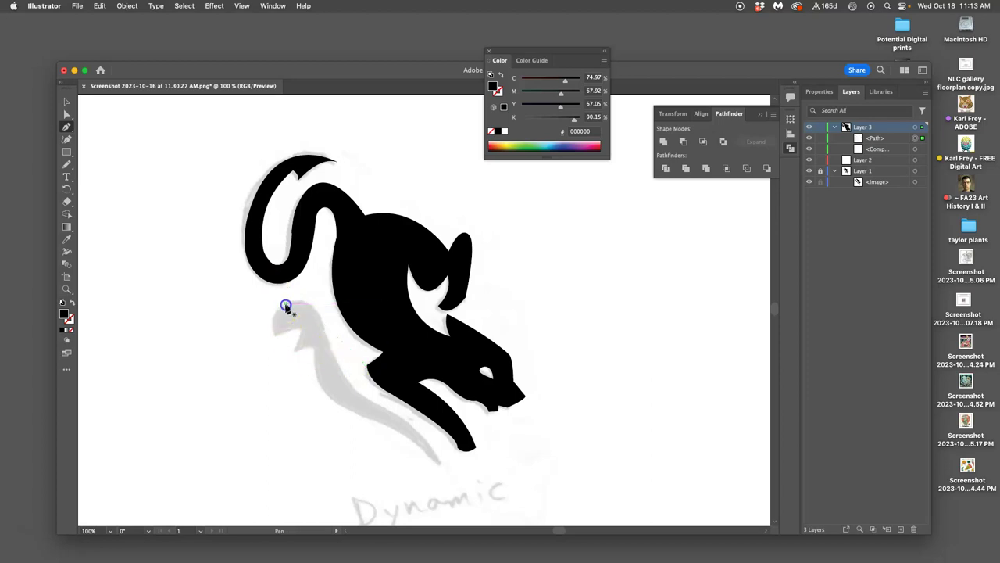
left_click_drag(297, 305, 297, 306)
key("super+z")
key("BackSpace")
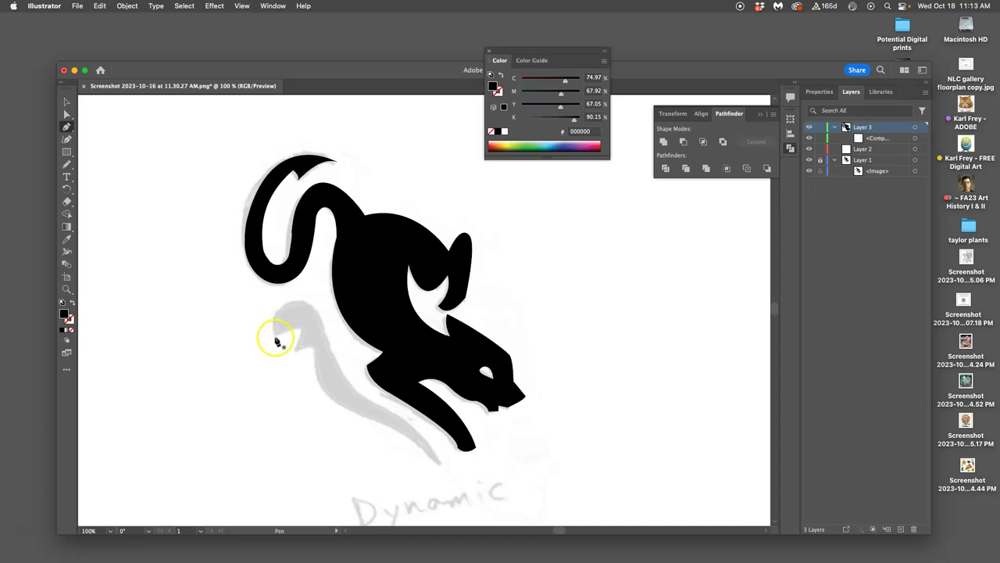
Begin a Pen path at the paw tip of the untraced gray leg and curve it over the paw's upper edge.
left_click(275, 337)
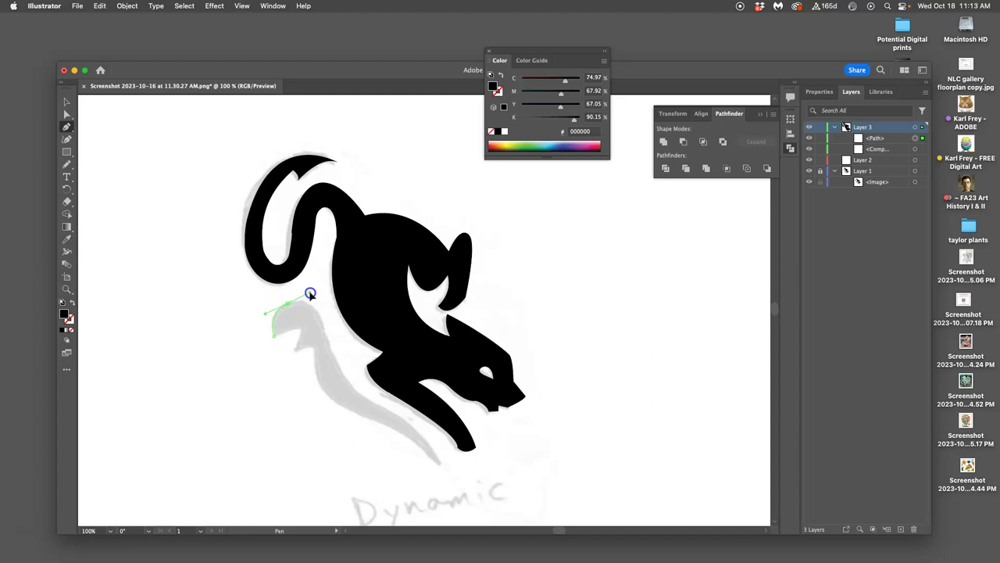
left_click(287, 303)
key("super+=")
key("super+=")
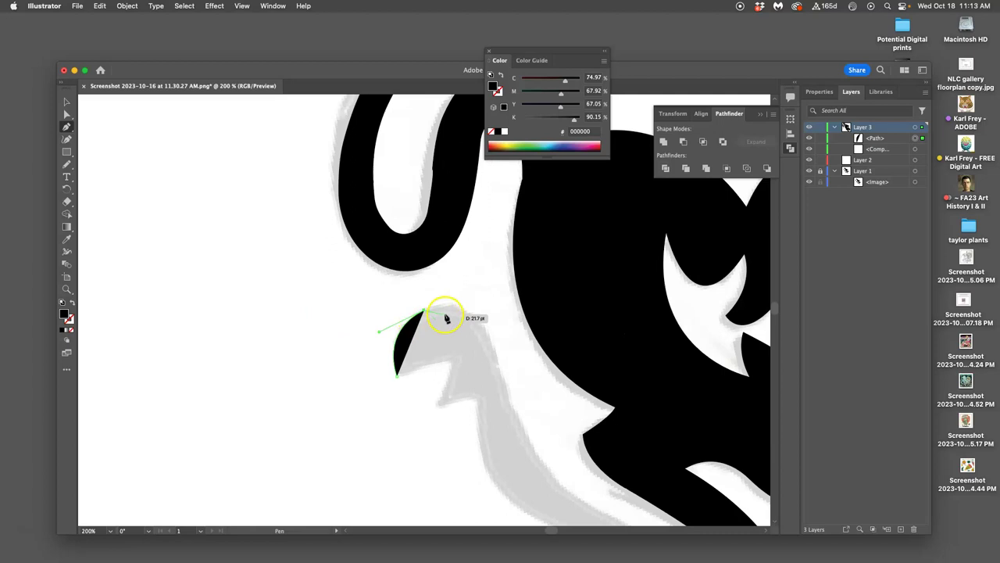
left_click_drag(485, 342, 501, 394)
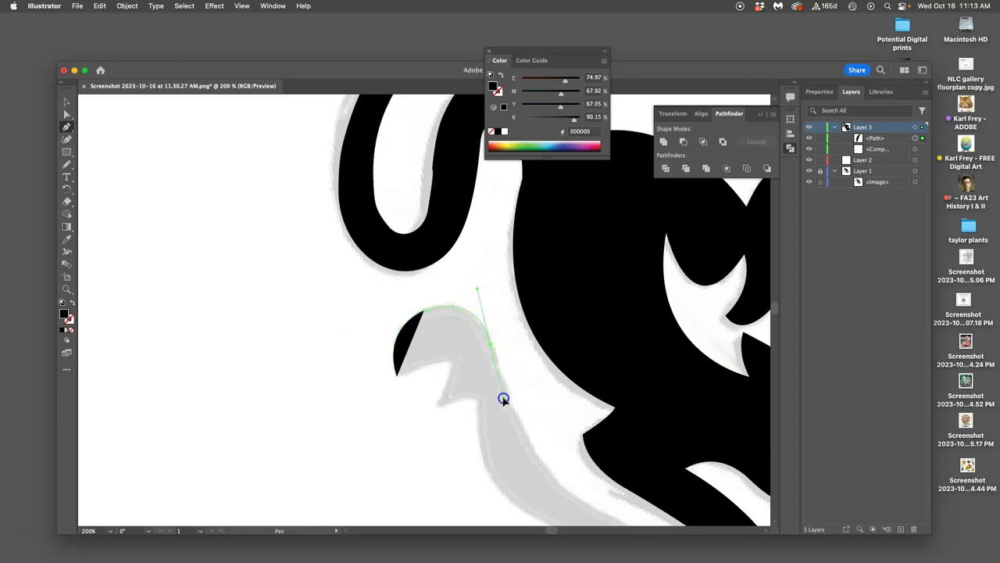